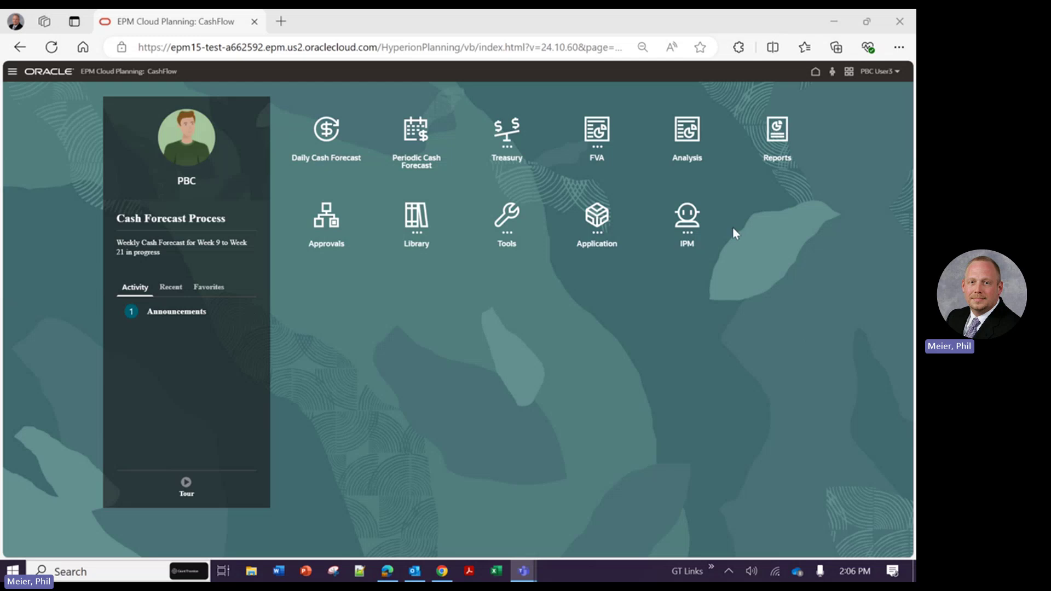
Open the Rolling Forecast of the periodic cash forecast and view its Revenue Receipts line by forecast methods.
{"action": "left_click", "coordinate": [419, 139]}
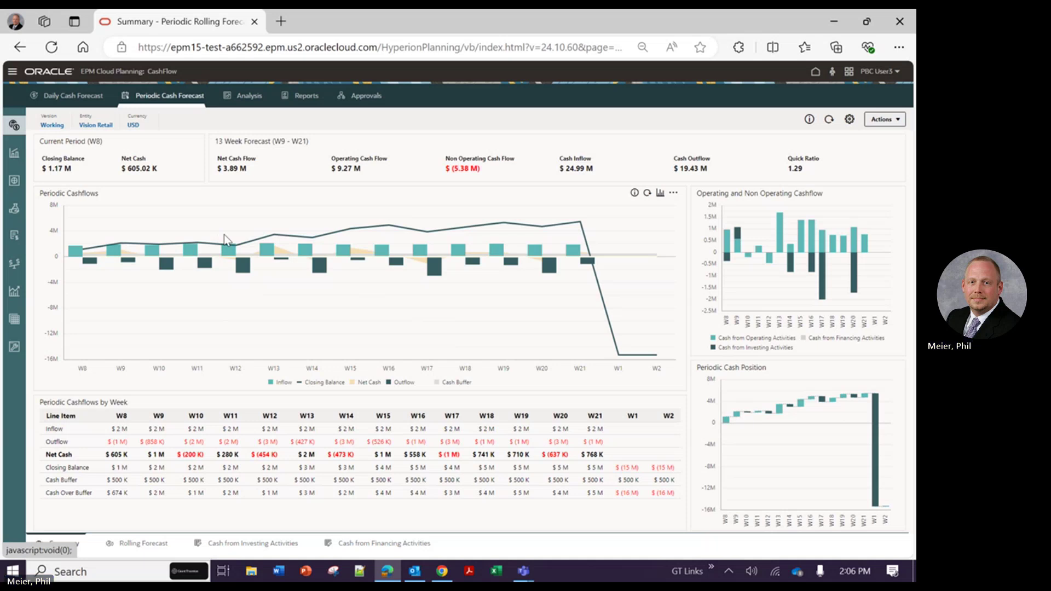
{"action": "left_click", "coordinate": [143, 543]}
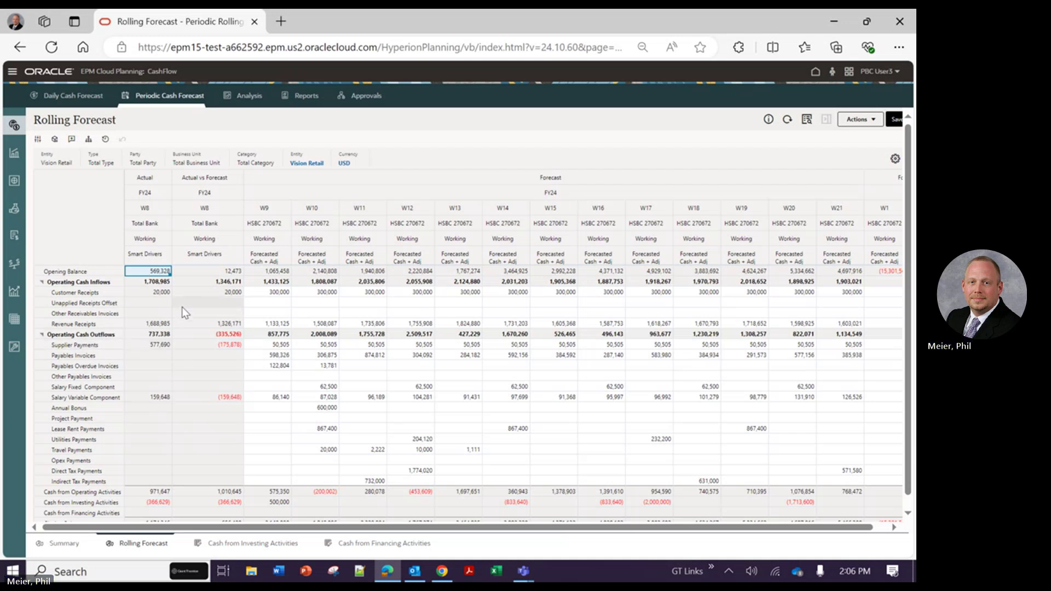
{"action": "left_click", "coordinate": [85, 324]}
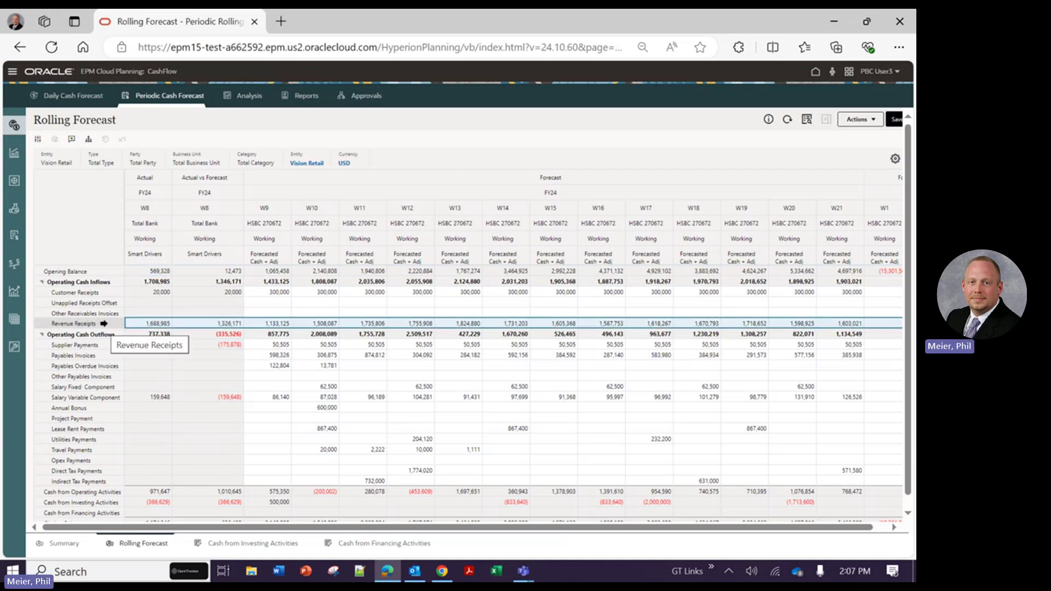
{"action": "right_click", "coordinate": [104, 323]}
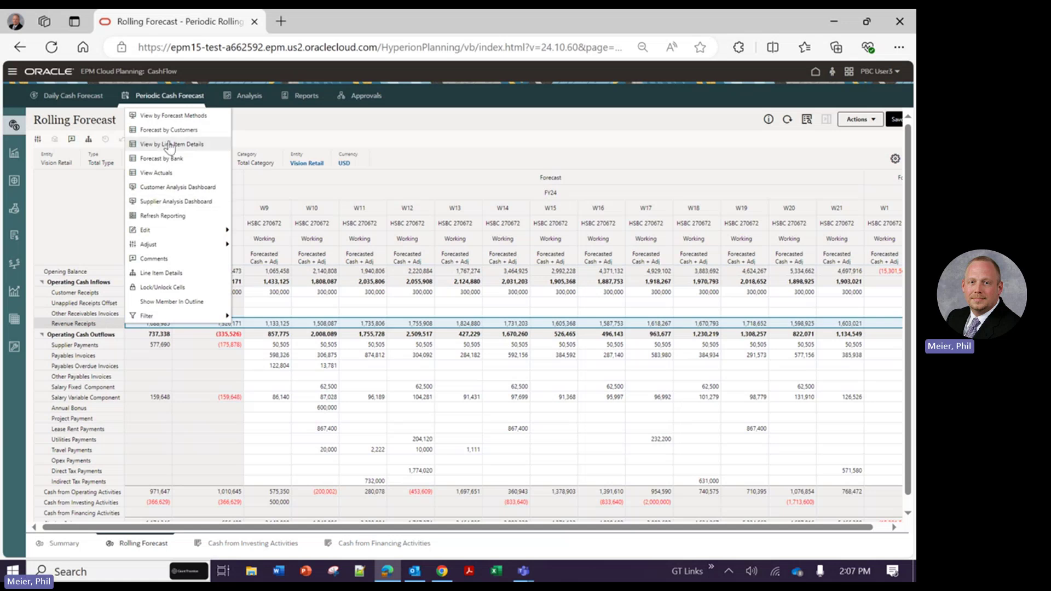
{"action": "left_click", "coordinate": [186, 116]}
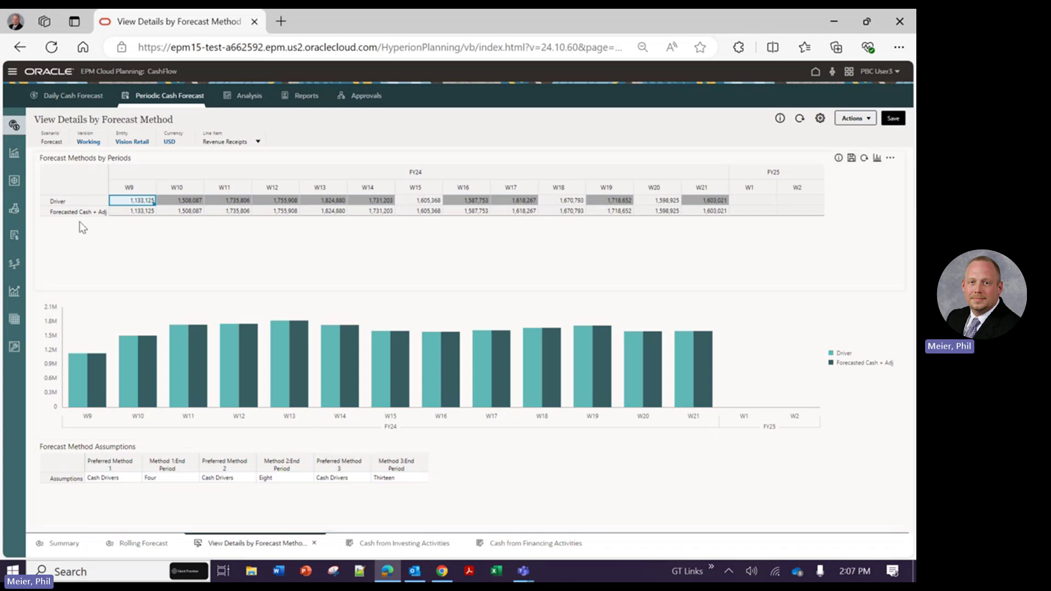
Drill from the Driver row into Revenue Receipts, review the Revenue Pay Terms of its cash drivers, and return to Revenue Receipts.
{"action": "right_click", "coordinate": [68, 202]}
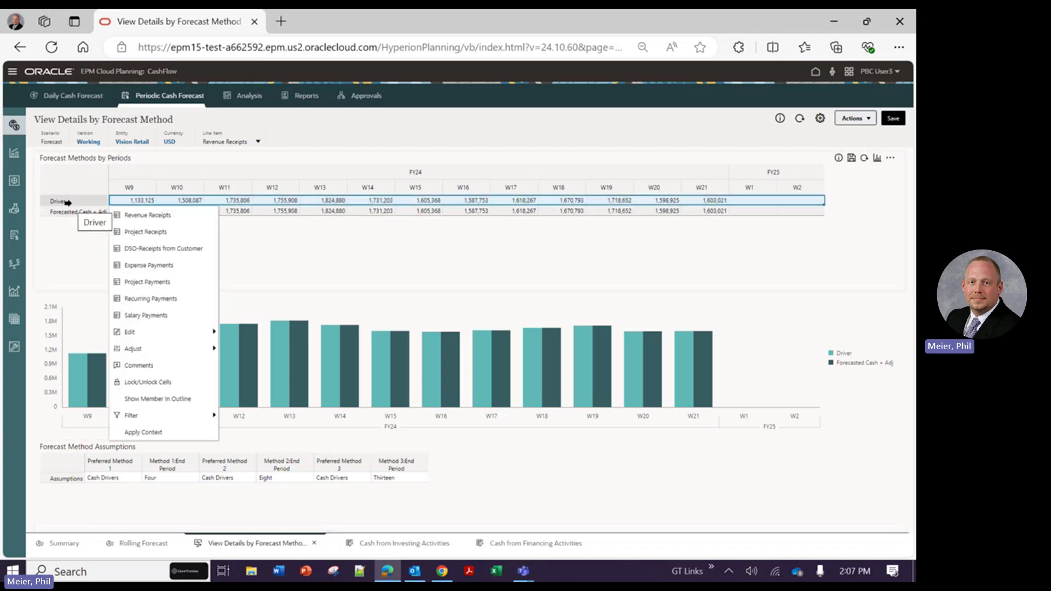
{"action": "left_click", "coordinate": [153, 219]}
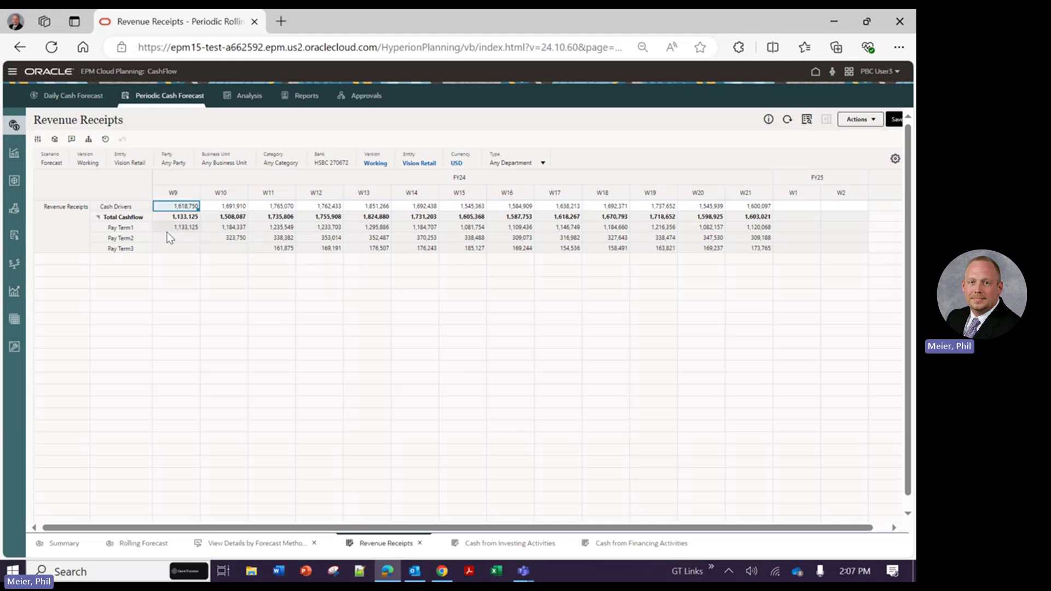
{"action": "right_click", "coordinate": [133, 207]}
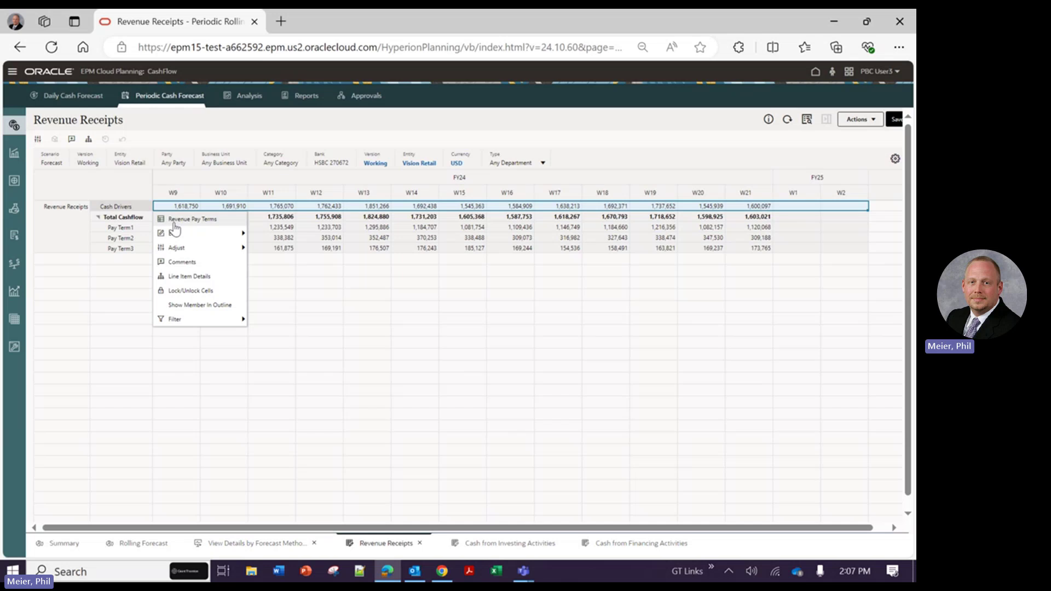
{"action": "left_click", "coordinate": [182, 220]}
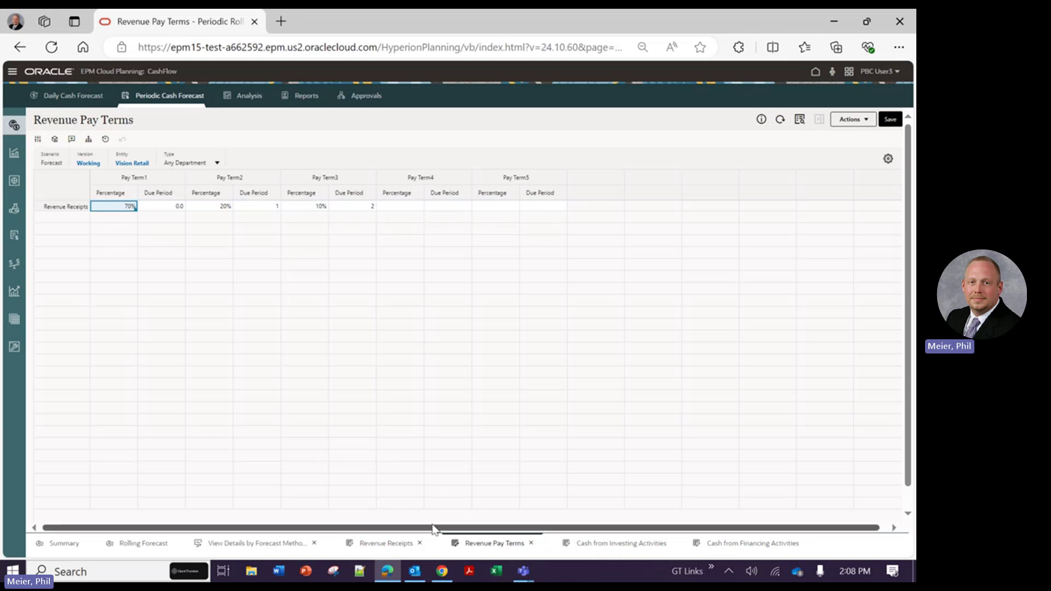
{"action": "left_click", "coordinate": [386, 543]}
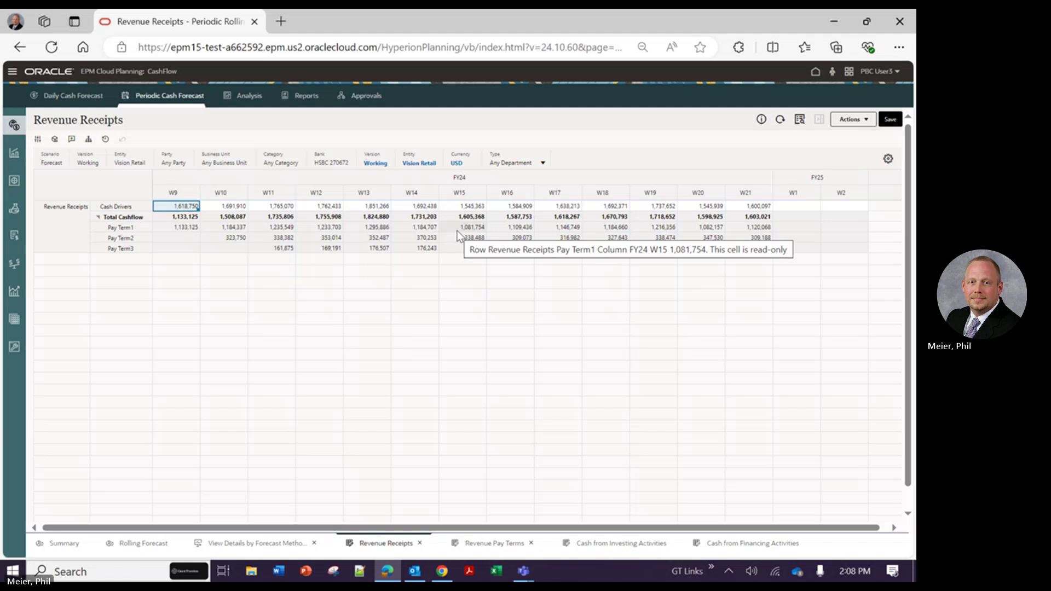
Return to the Rolling Forecast and view the Salary Fixed Component line by forecast methods.
{"action": "left_click", "coordinate": [141, 543]}
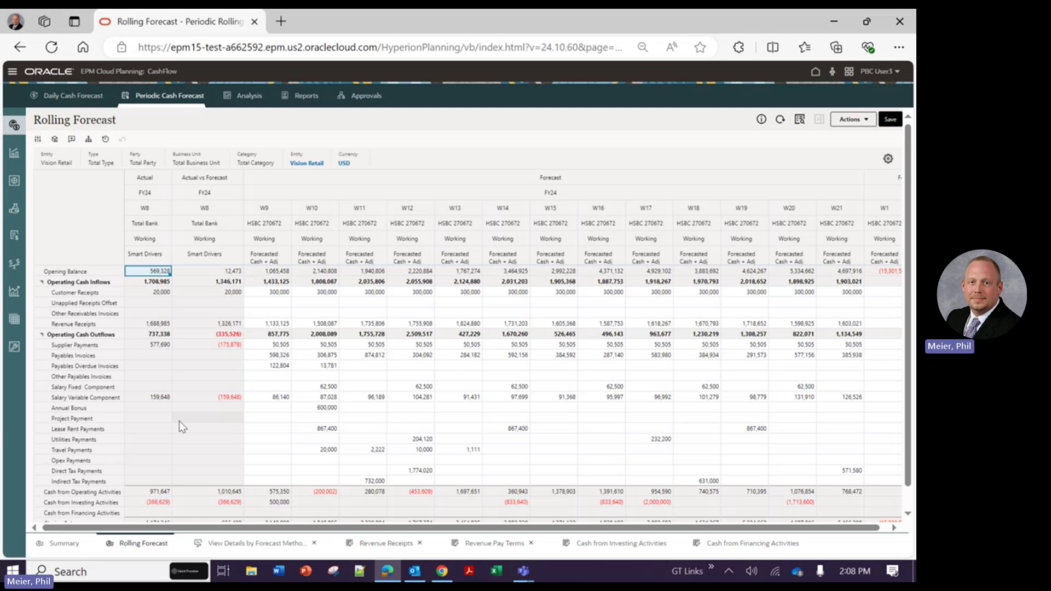
{"action": "right_click", "coordinate": [93, 388]}
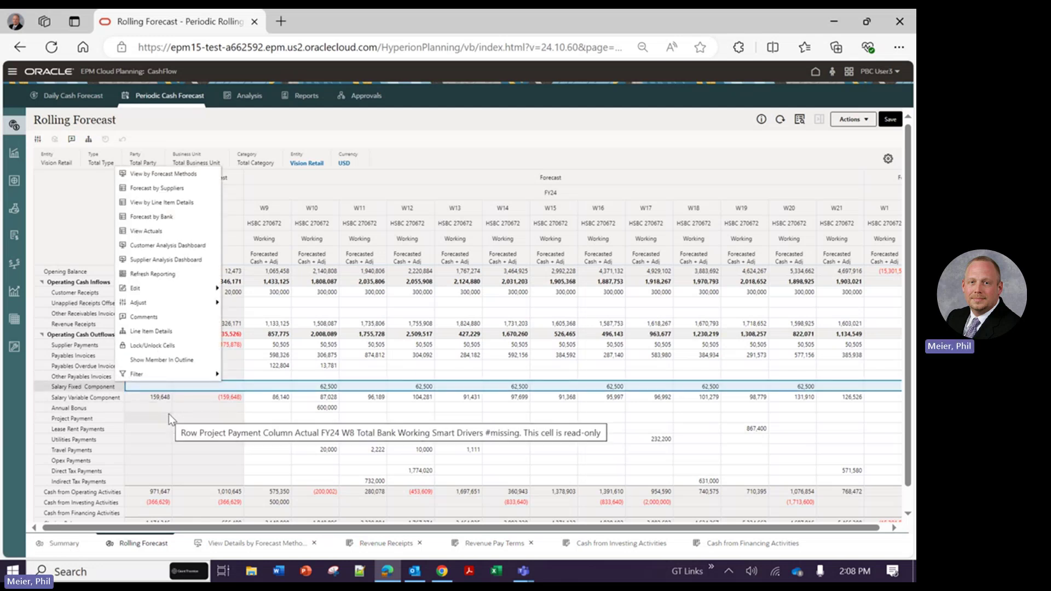
{"action": "left_click", "coordinate": [174, 175]}
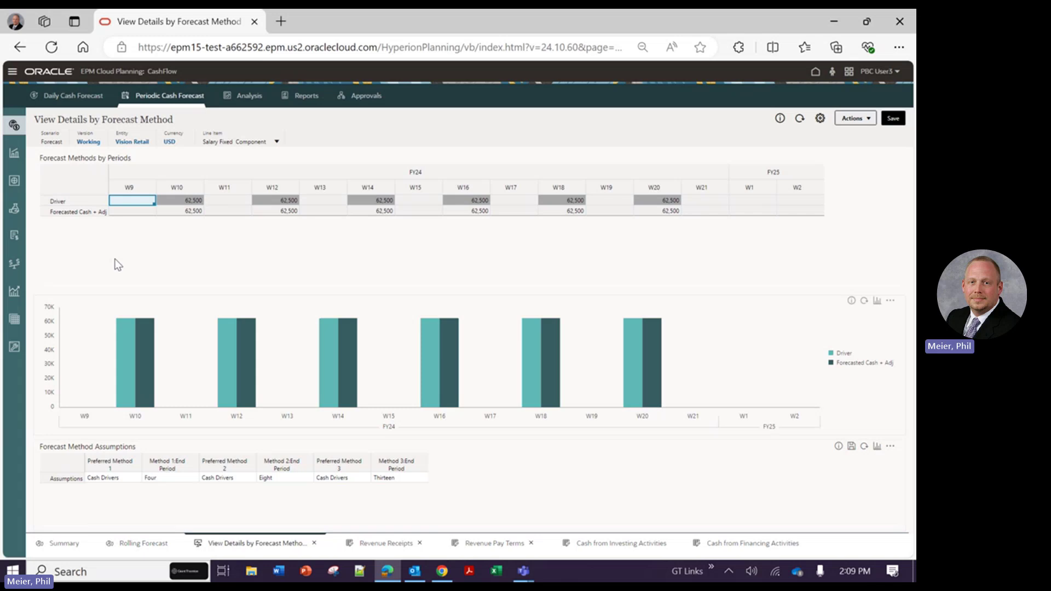
Drill from the Driver row into Salary Payments, check the FY24 assumptions, and open the Salary Pay Terms of the fixed component's cash drivers.
{"action": "left_click", "coordinate": [87, 197]}
{"action": "right_click", "coordinate": [88, 197]}
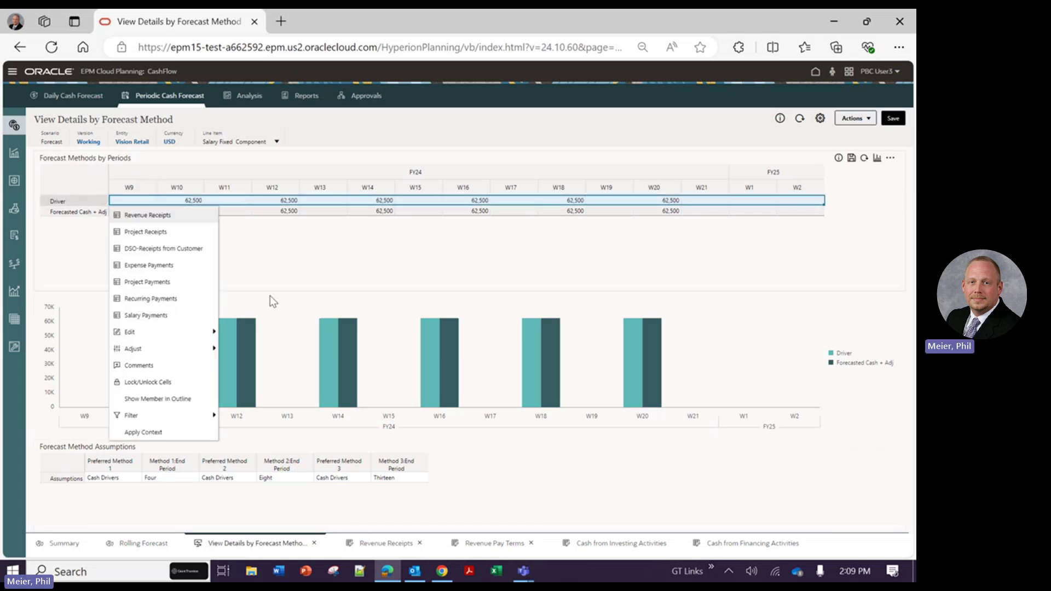
{"action": "left_click", "coordinate": [179, 318]}
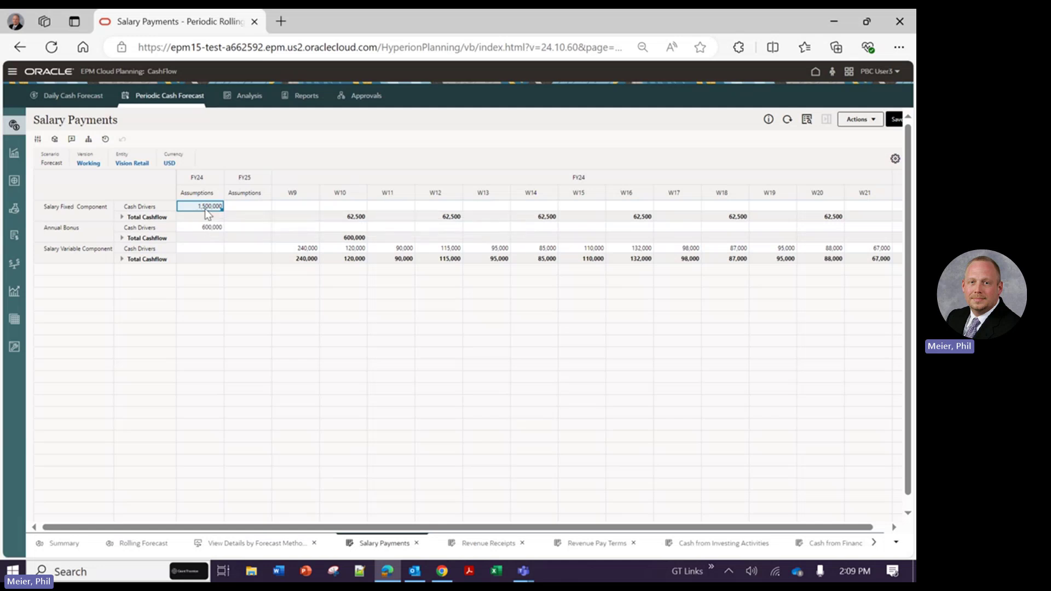
{"action": "left_click", "coordinate": [207, 228]}
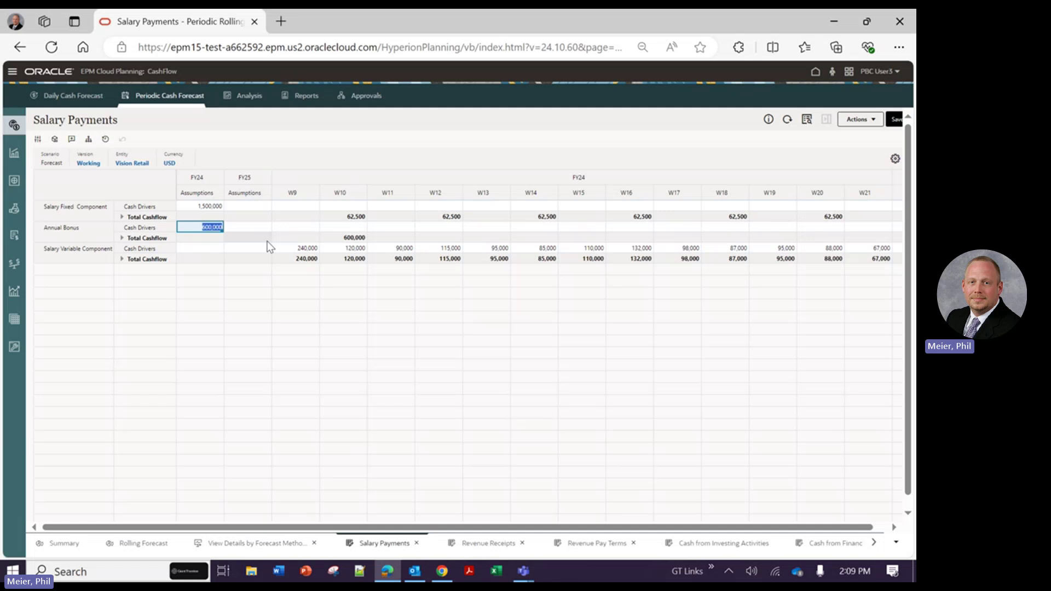
{"action": "right_click", "coordinate": [139, 207]}
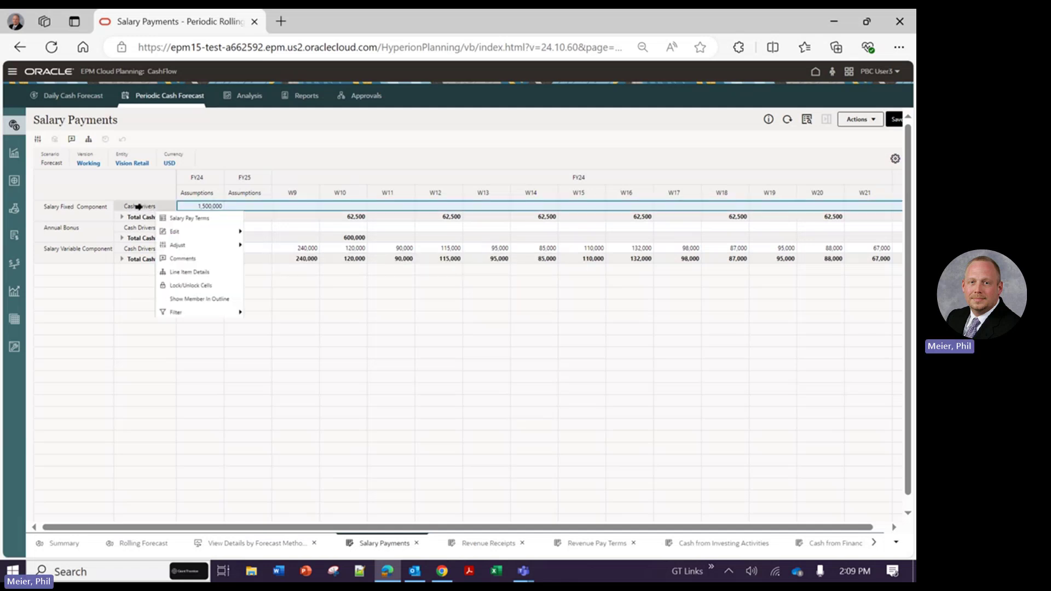
{"action": "left_click", "coordinate": [207, 220]}
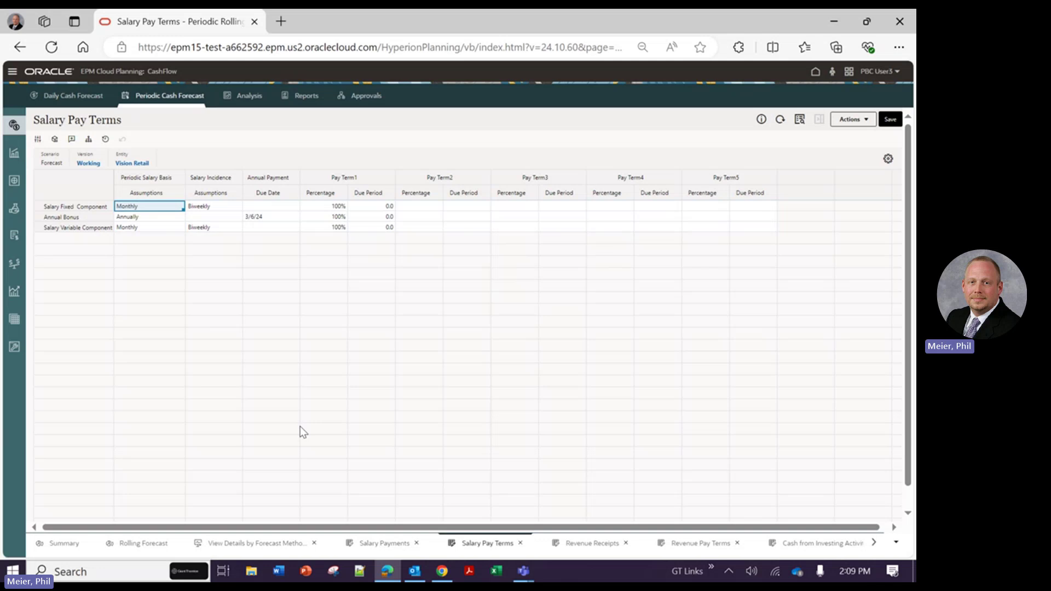
Return to Salary Payments and expand the Total Cashflow rows of Annual Bonus and Salary Fixed Component into their pay terms.
{"action": "left_click", "coordinate": [389, 546]}
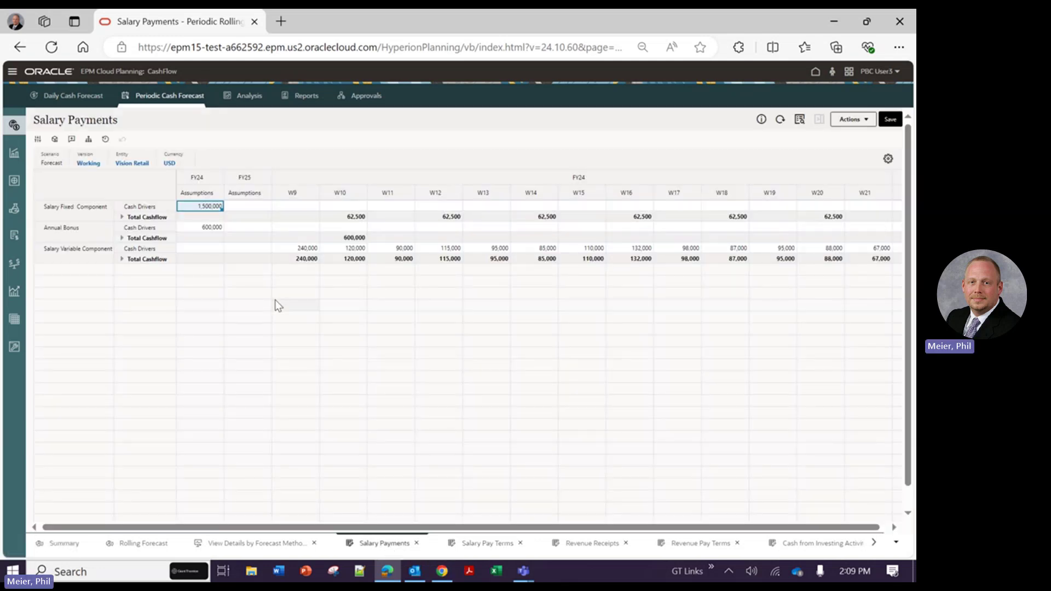
{"action": "left_click", "coordinate": [122, 239]}
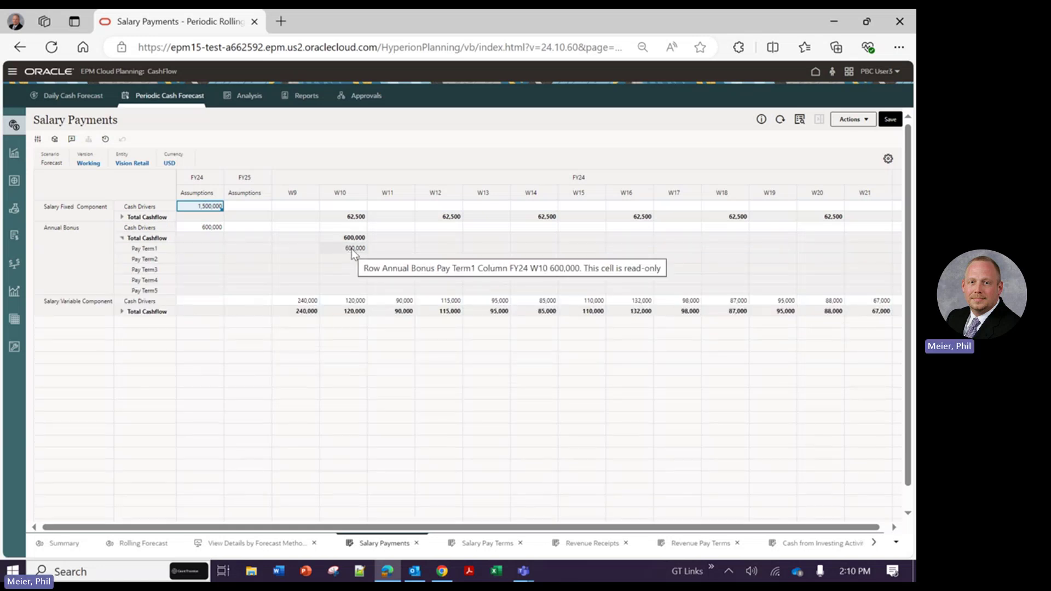
{"action": "left_click", "coordinate": [122, 217]}
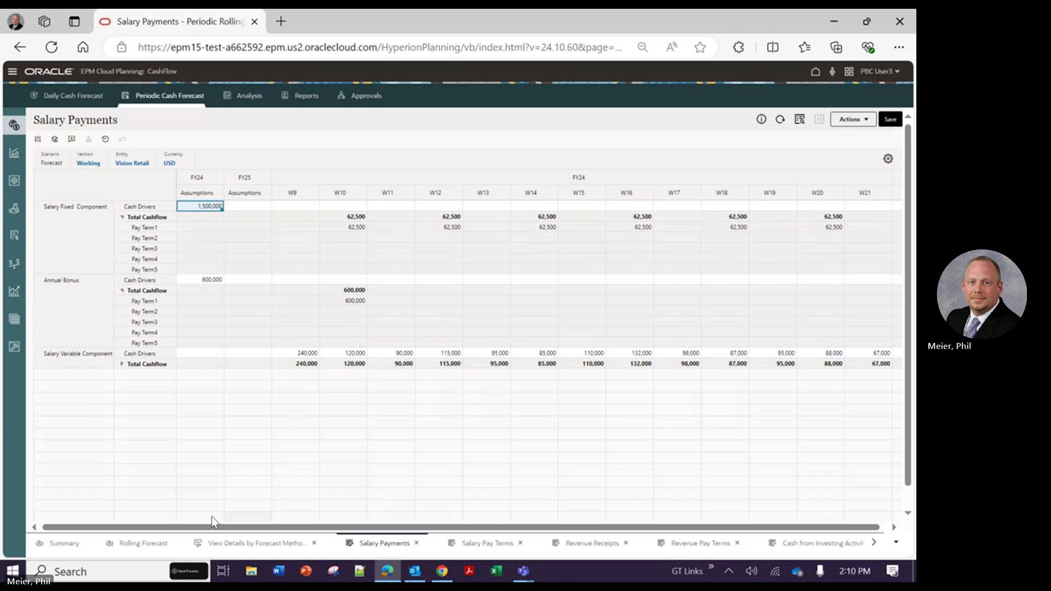
Return to the Rolling Forecast, open the Customer Receipts forecast by customers, and examine the W9 entry for Any Party.
{"action": "left_click", "coordinate": [166, 543]}
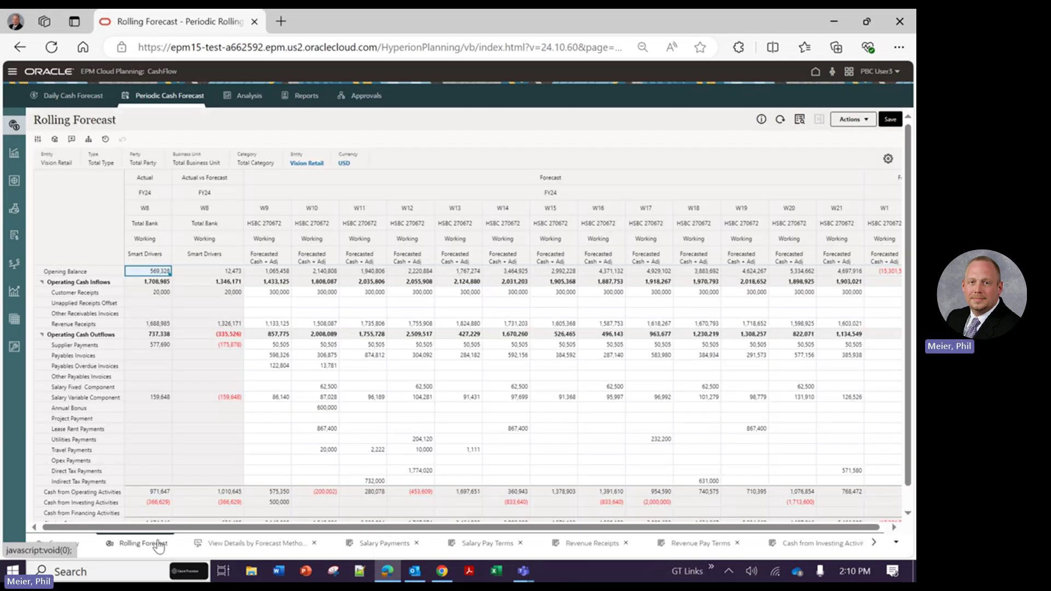
{"action": "left_click", "coordinate": [64, 292]}
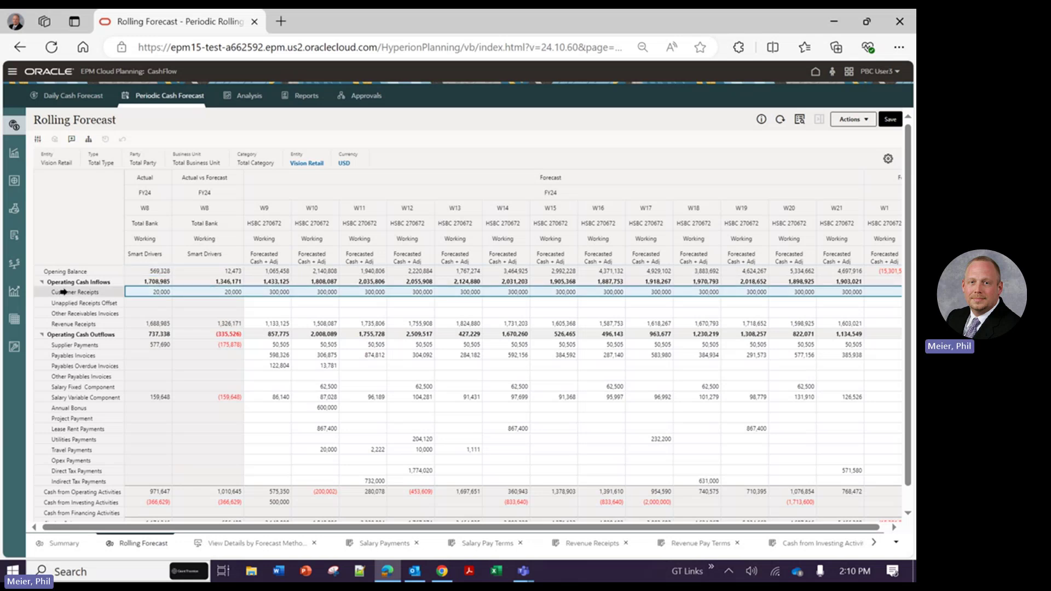
{"action": "right_click", "coordinate": [64, 292]}
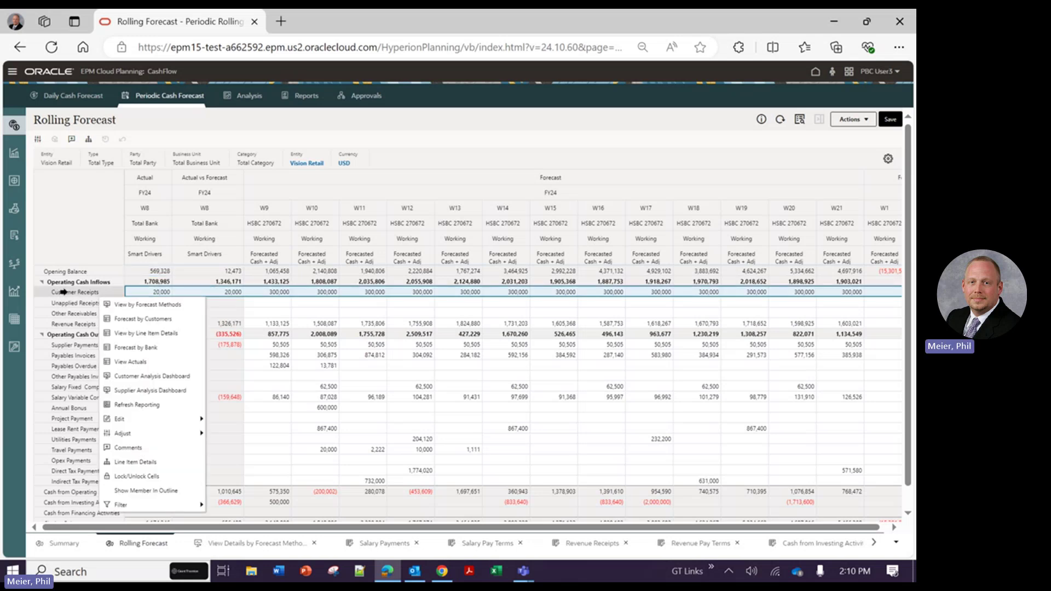
{"action": "left_click", "coordinate": [158, 320]}
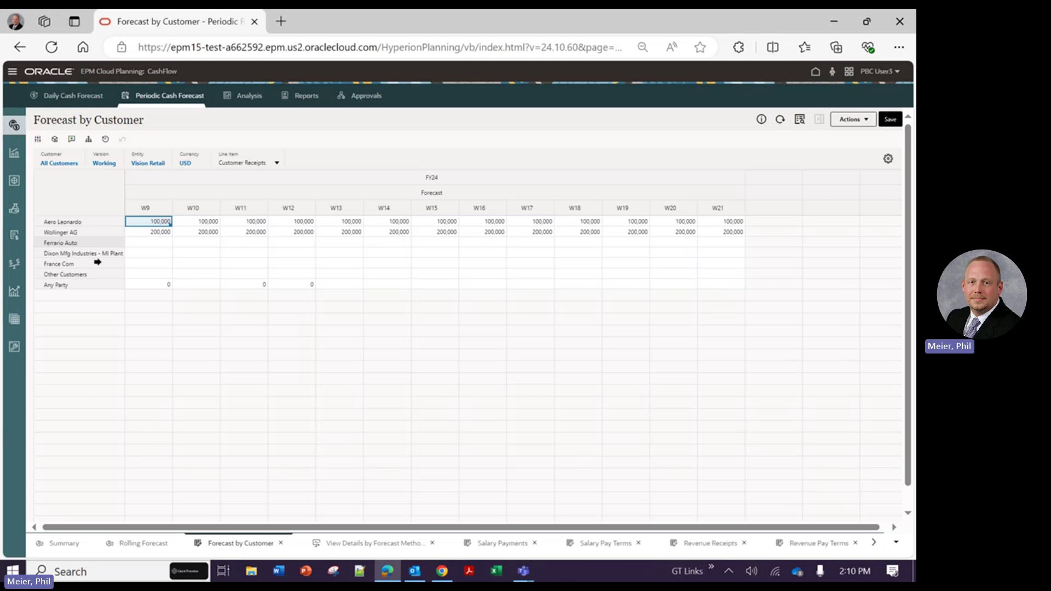
{"action": "left_click", "coordinate": [164, 284]}
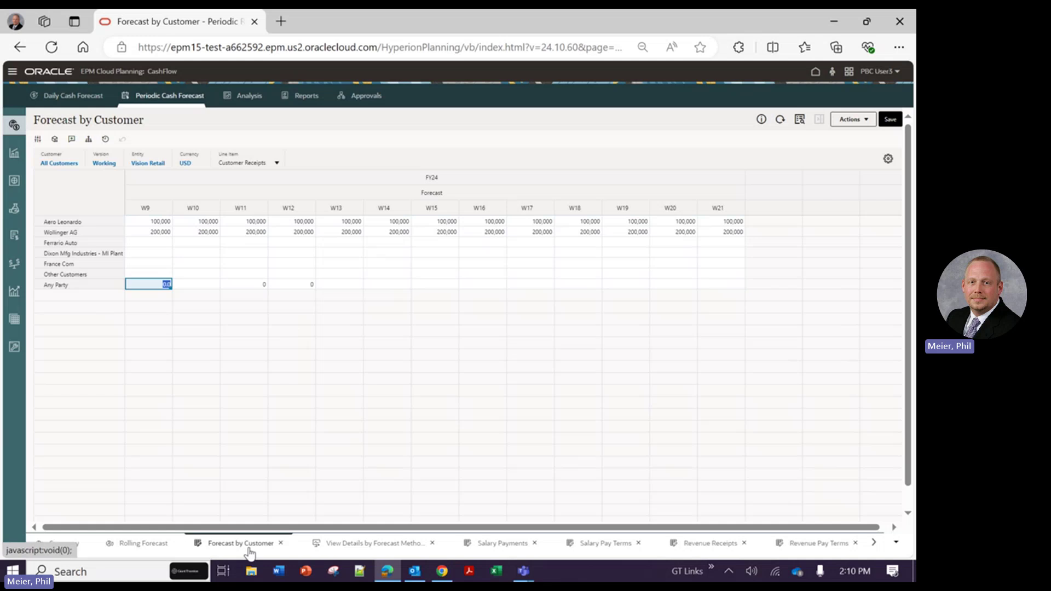
Return to the Rolling Forecast to review the customer receipts, and open the Manual Input form of the periodic cash forecast.
{"action": "left_click", "coordinate": [151, 545]}
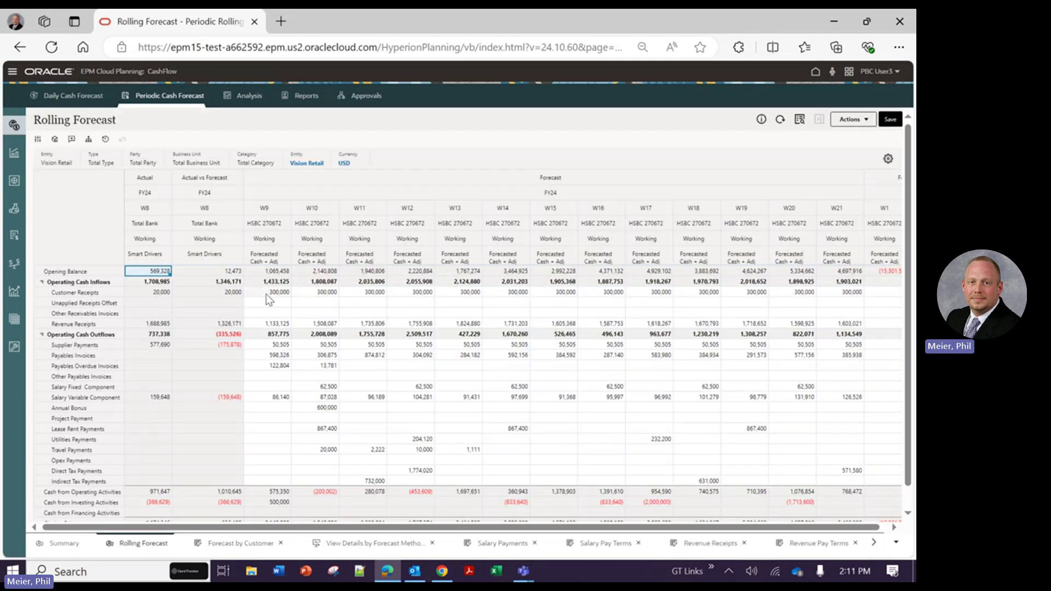
{"action": "mouse_move", "coordinate": [257, 294]}
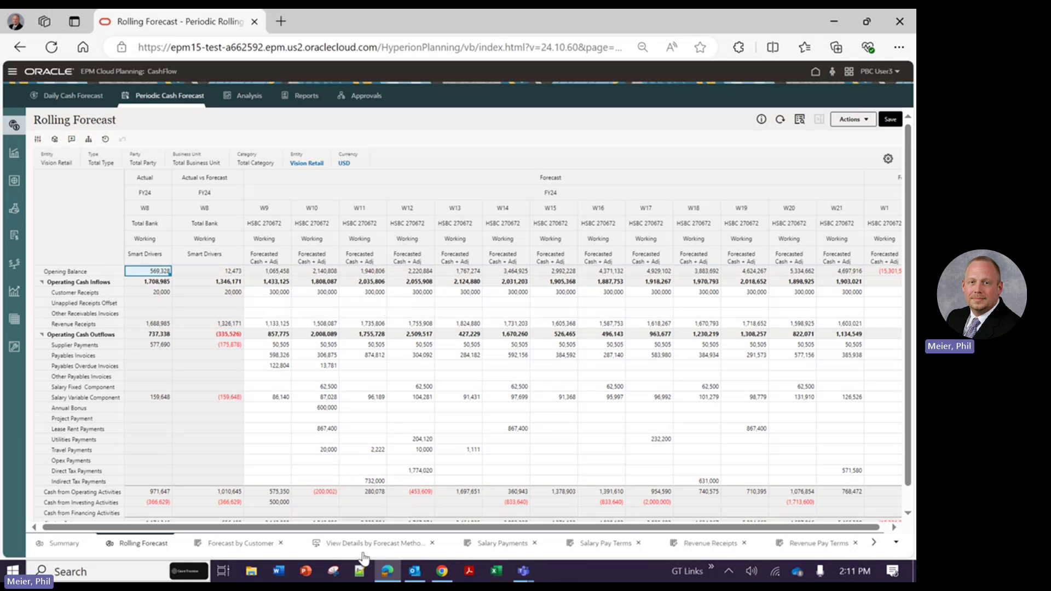
{"action": "left_click", "coordinate": [14, 320]}
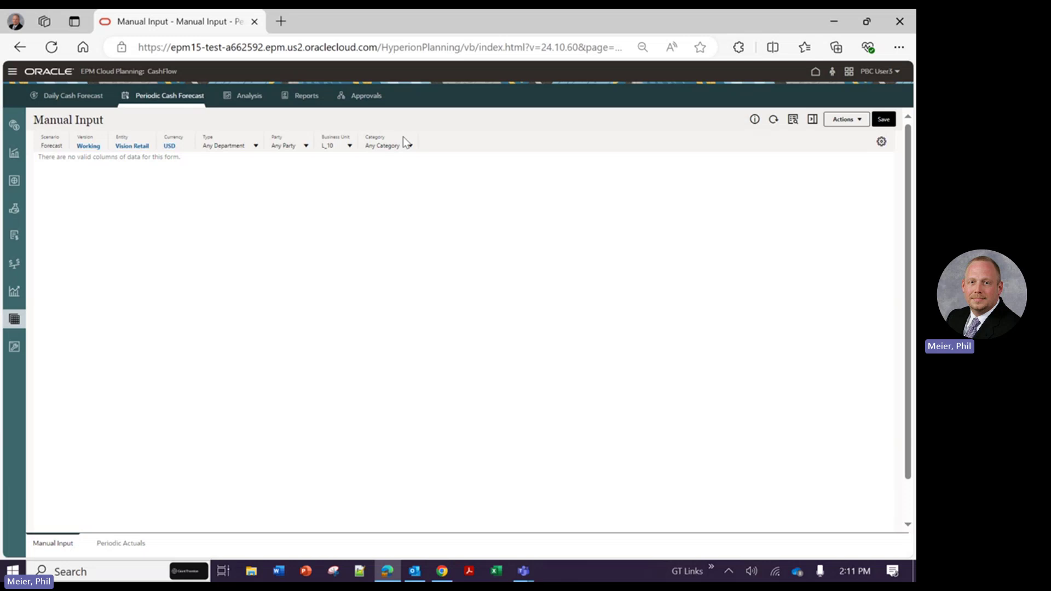
Browse the form's Entity members through Total Entity, All Entity and NA, and close the member selection.
{"action": "left_click", "coordinate": [123, 147]}
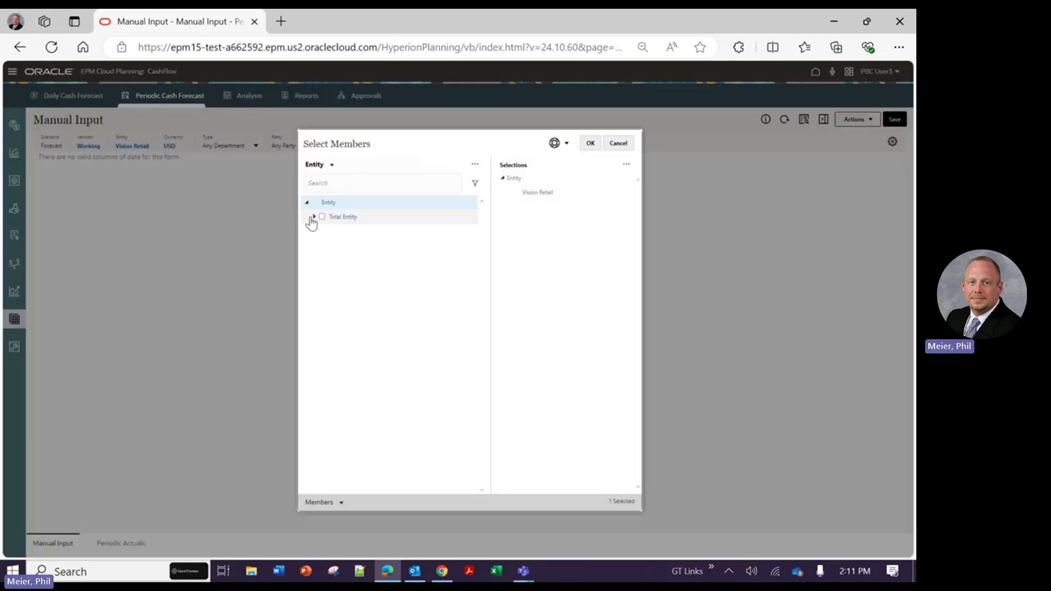
{"action": "left_click", "coordinate": [323, 231]}
{"action": "left_click", "coordinate": [330, 245]}
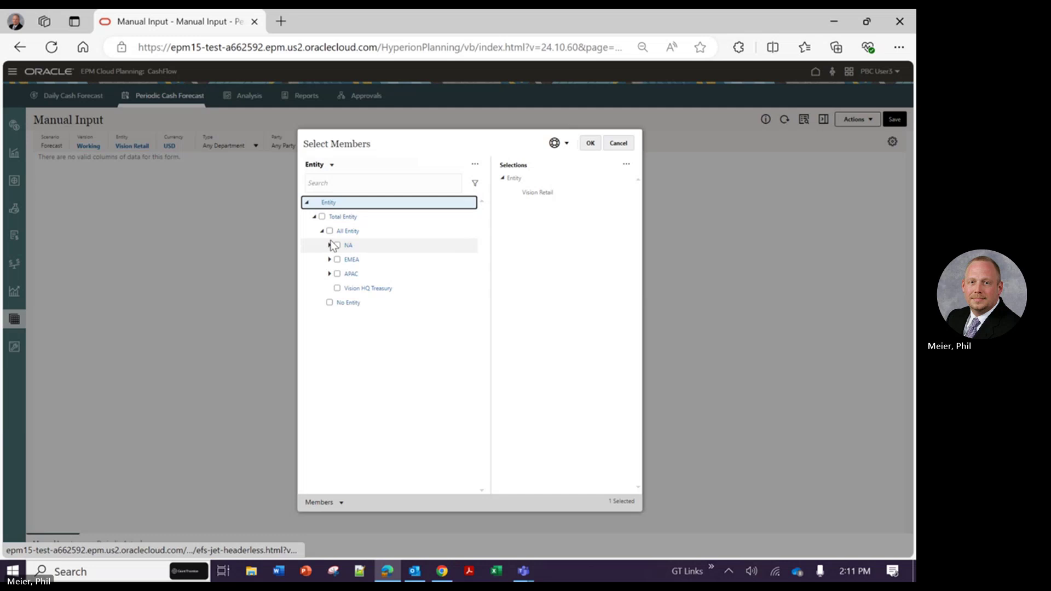
{"action": "left_click", "coordinate": [351, 260]}
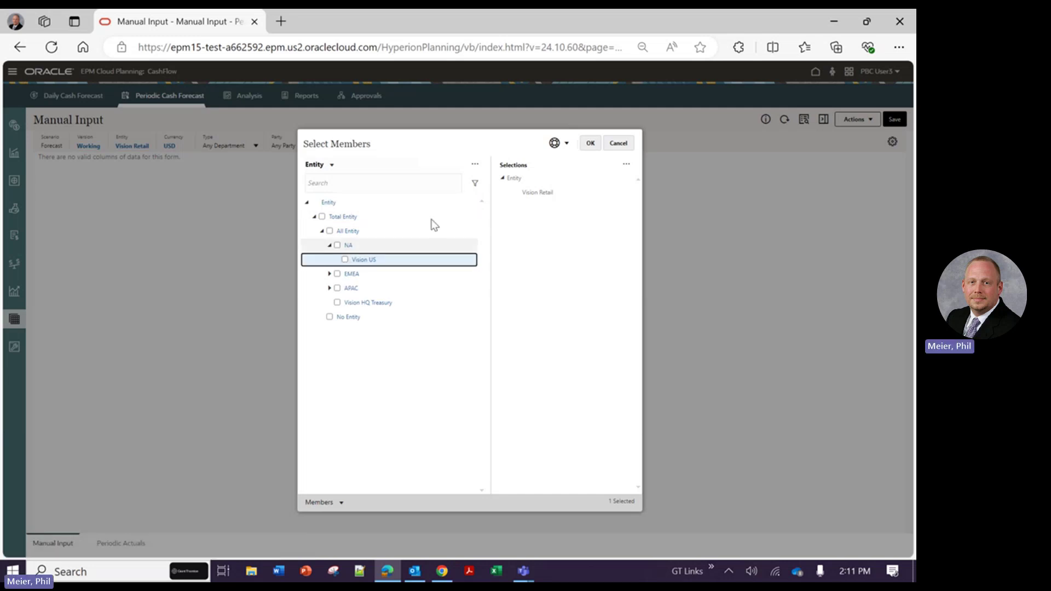
{"action": "left_click", "coordinate": [589, 147]}
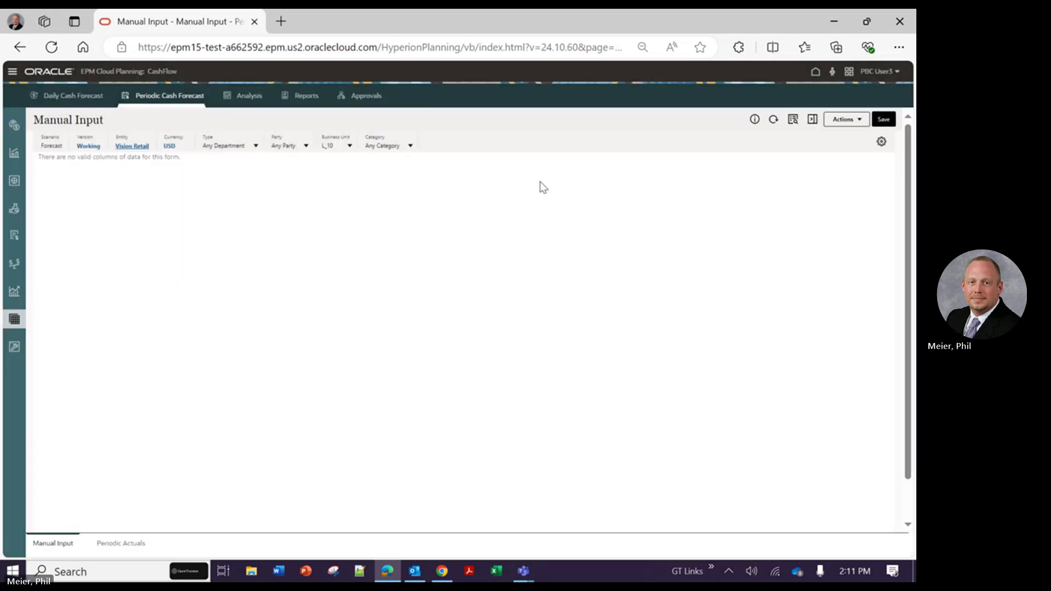
Set the Manual Input form's business unit to Retail.
{"action": "left_click", "coordinate": [349, 146]}
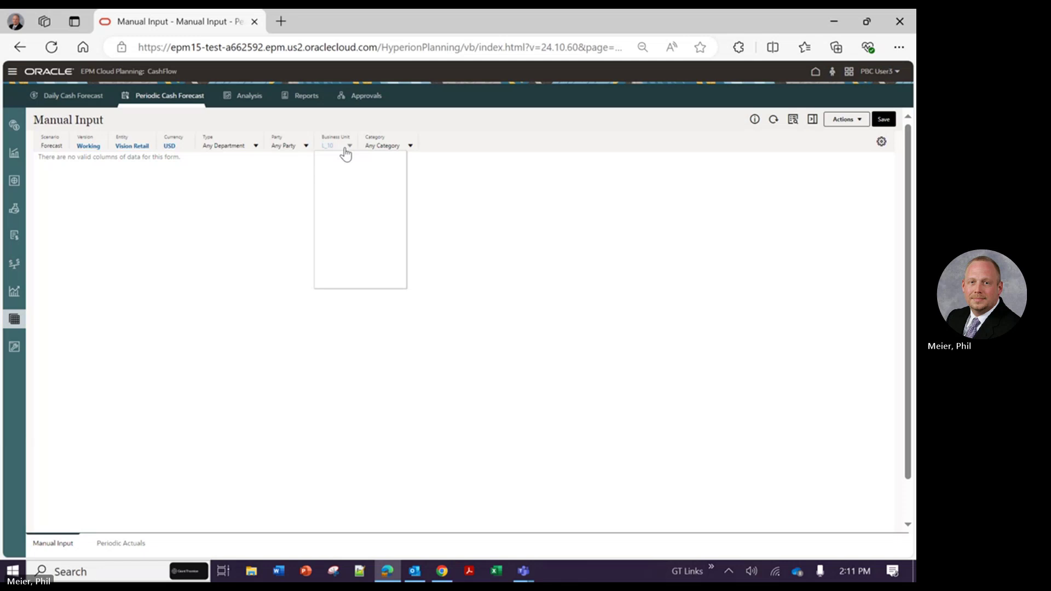
{"action": "left_click", "coordinate": [325, 186]}
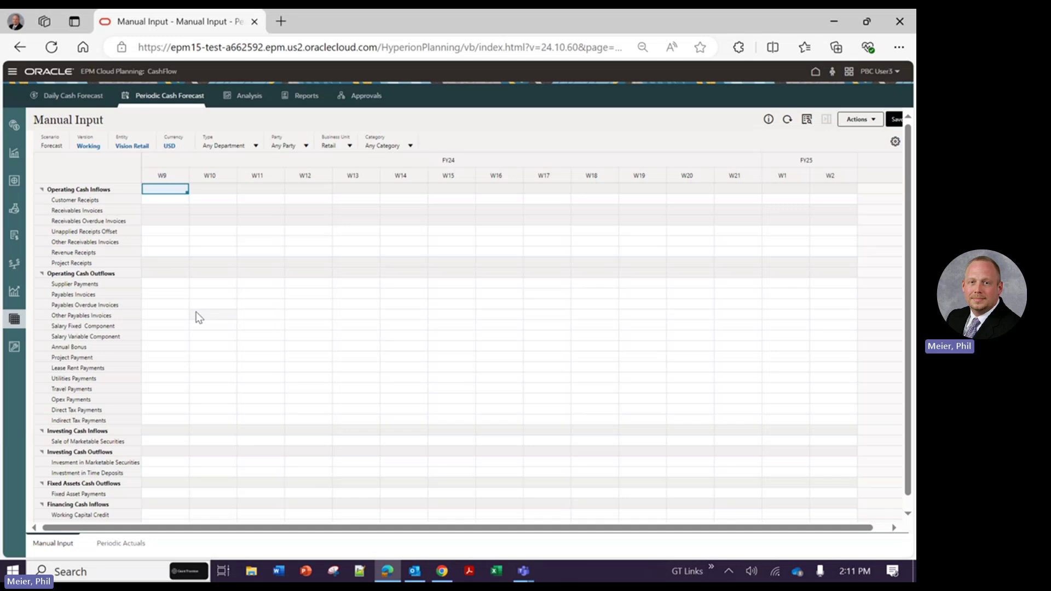
Open the periodic forecast's Trend form and review the trend methods available for Customer Receipts without changing the selection.
{"action": "left_click", "coordinate": [168, 327]}
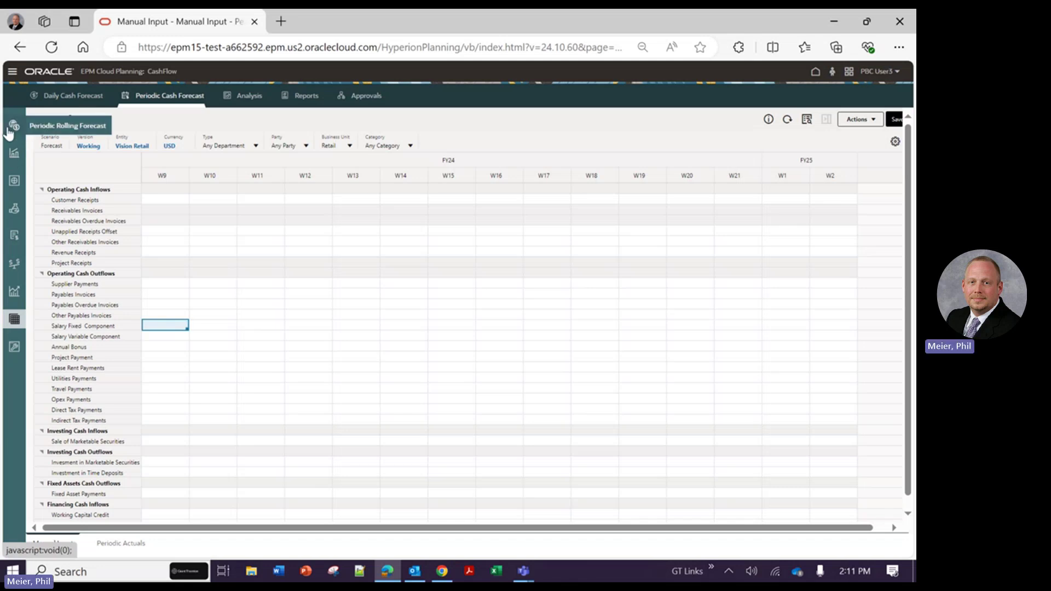
{"action": "left_click", "coordinate": [11, 157]}
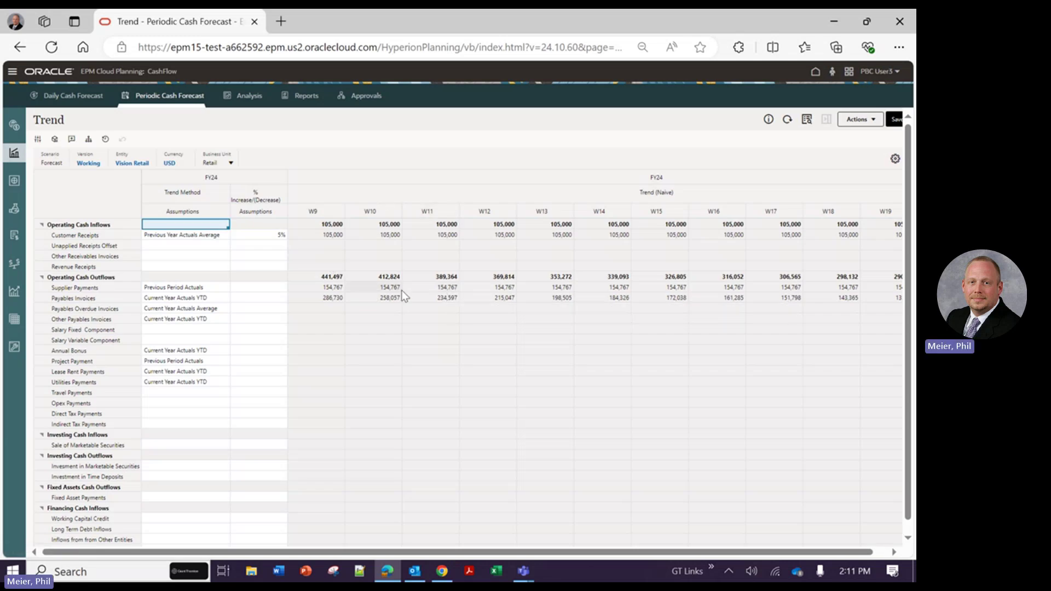
{"action": "left_click", "coordinate": [225, 237]}
{"action": "left_click", "coordinate": [224, 237]}
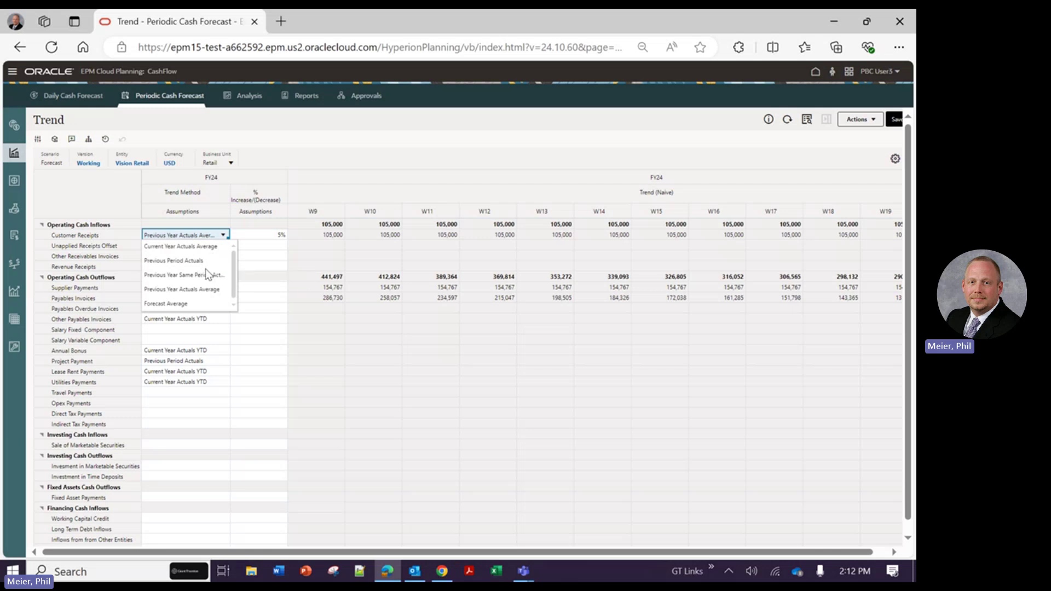
{"action": "scroll", "coordinate": [232, 267], "scroll_direction": "down", "scroll_amount": 3}
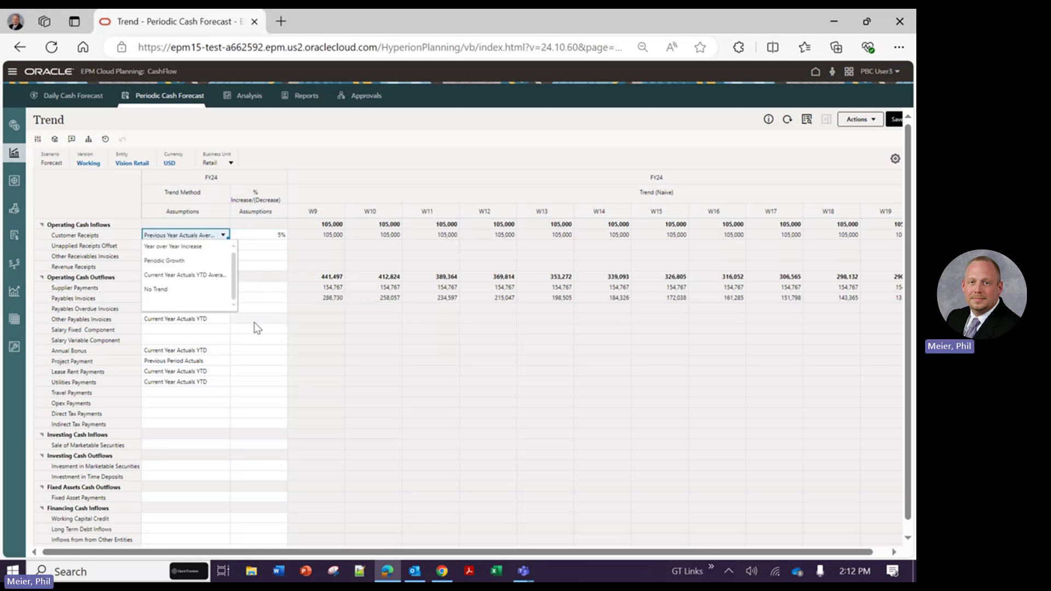
{"action": "left_click", "coordinate": [310, 307]}
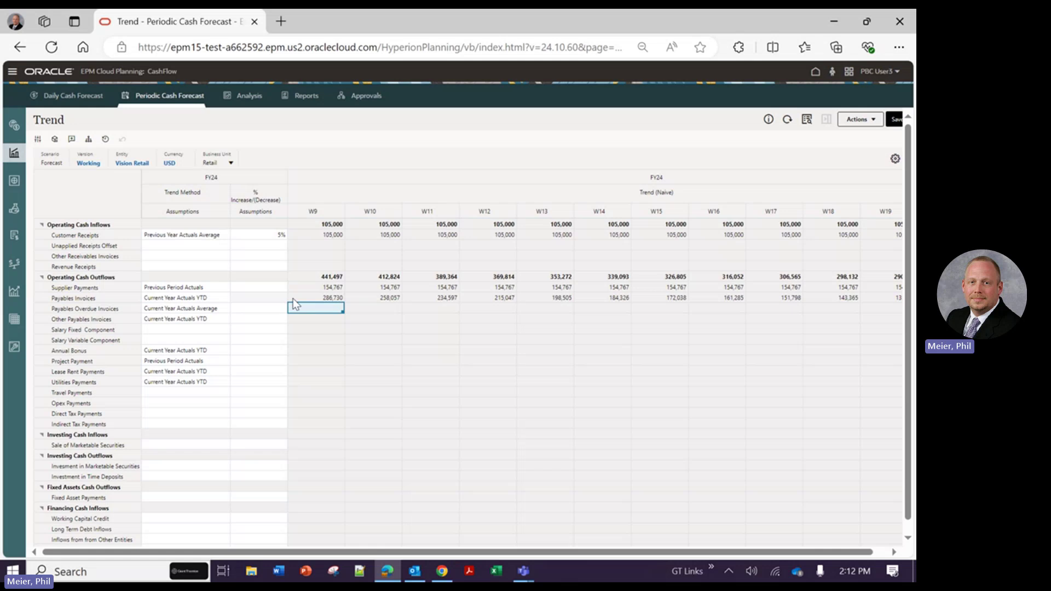
Set the Supplier Payments trend to Previous Year Actuals Average with a 5% increase, and save the Trend form.
{"action": "left_click", "coordinate": [248, 289]}
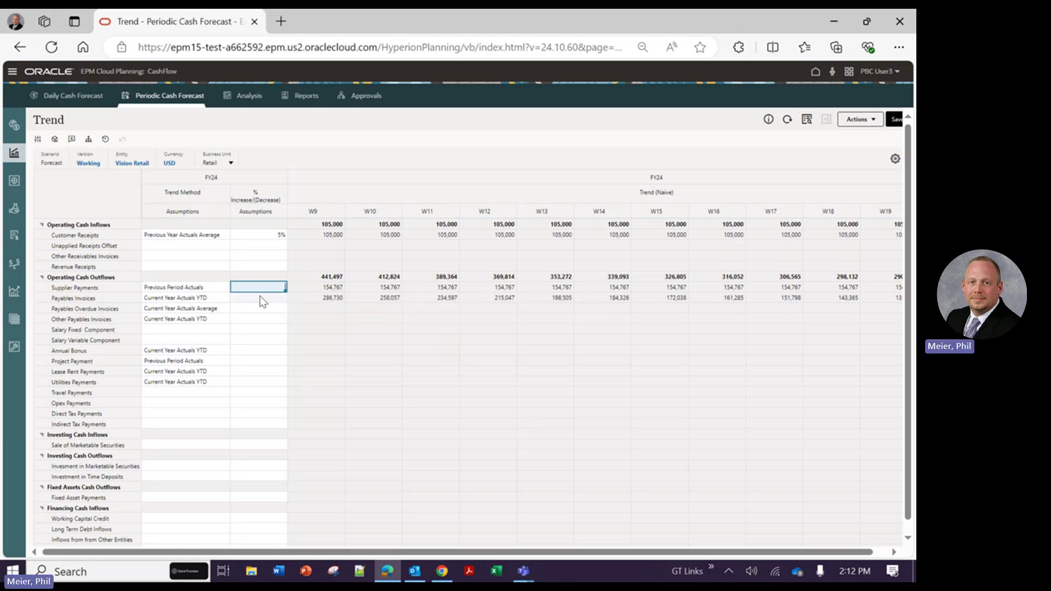
{"action": "left_click", "coordinate": [224, 290]}
{"action": "left_click", "coordinate": [224, 290]}
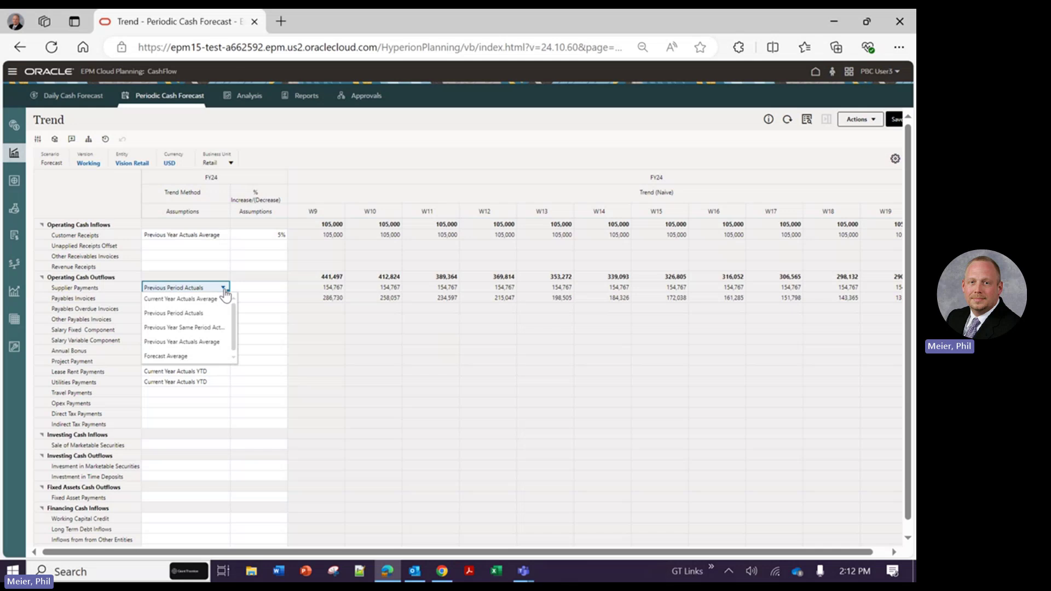
{"action": "left_click", "coordinate": [211, 341]}
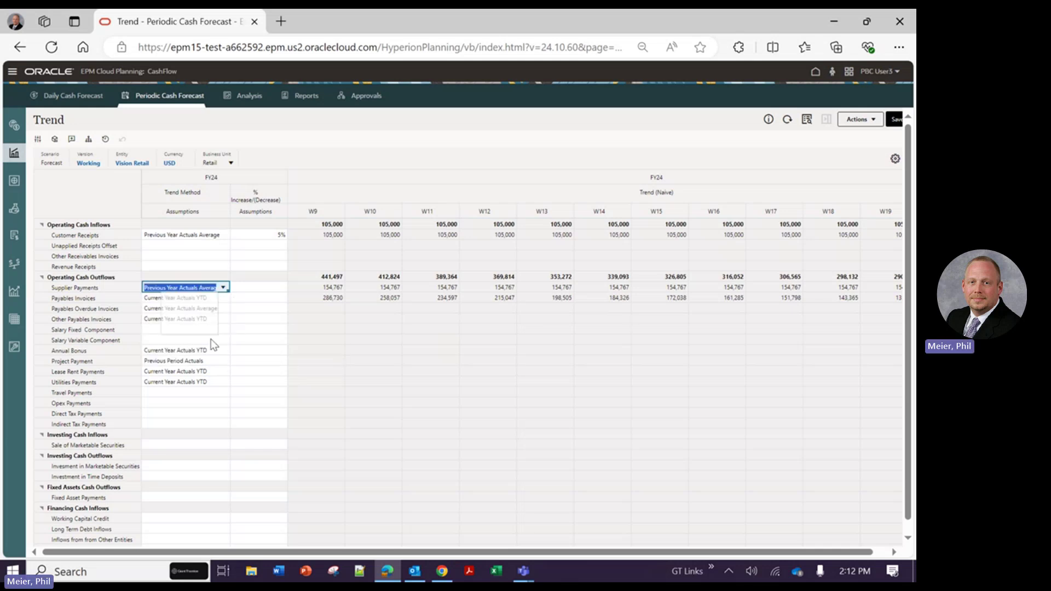
{"action": "left_click", "coordinate": [275, 287]}
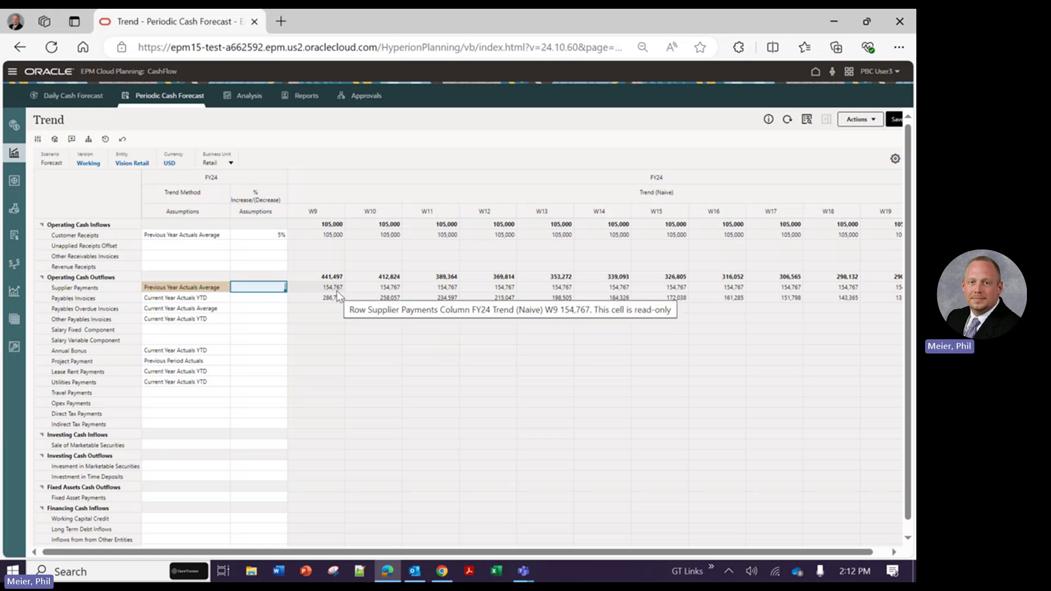
{"action": "type", "text": "5"}
{"action": "key", "text": "Tab"}
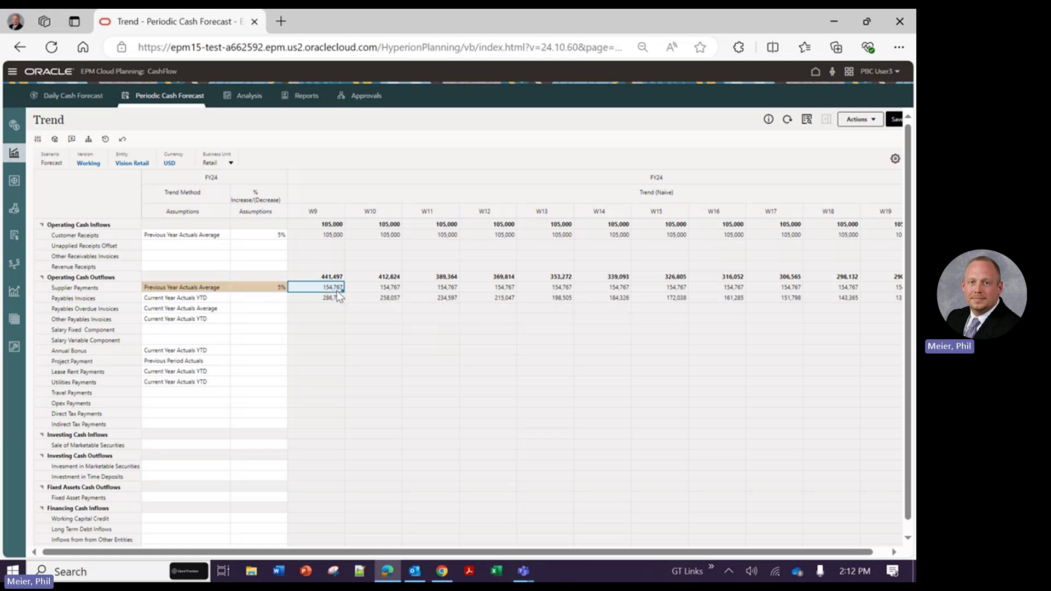
{"action": "left_click", "coordinate": [896, 119]}
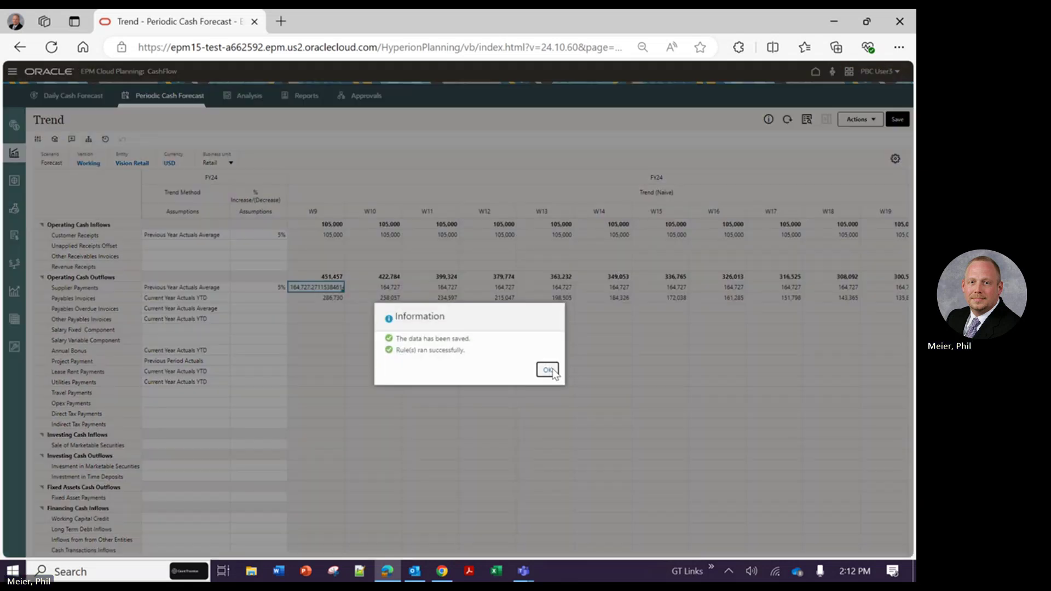
{"action": "left_click", "coordinate": [548, 371]}
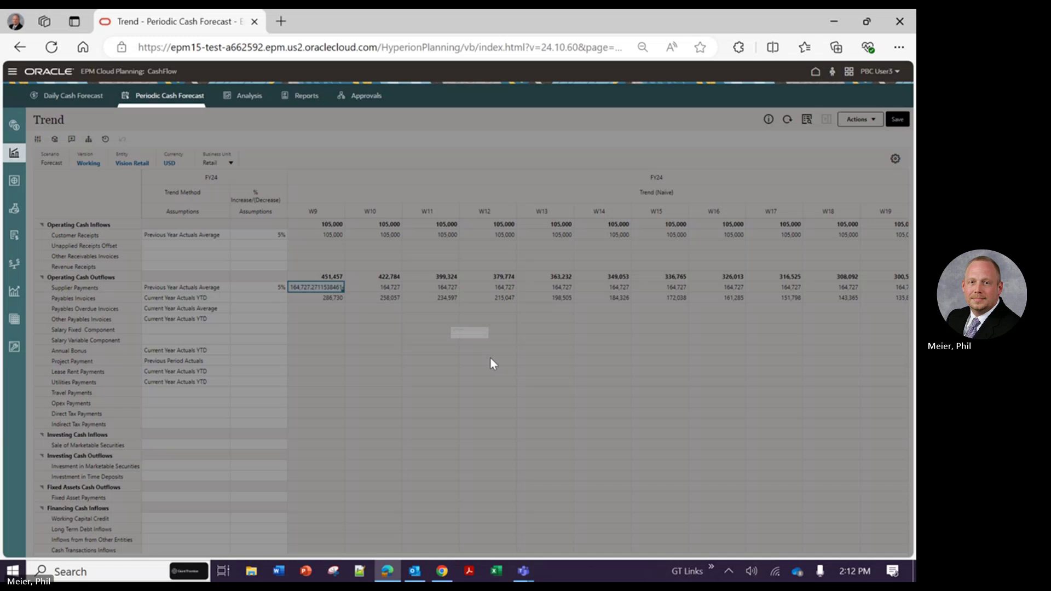
{"action": "key", "text": "Tab"}
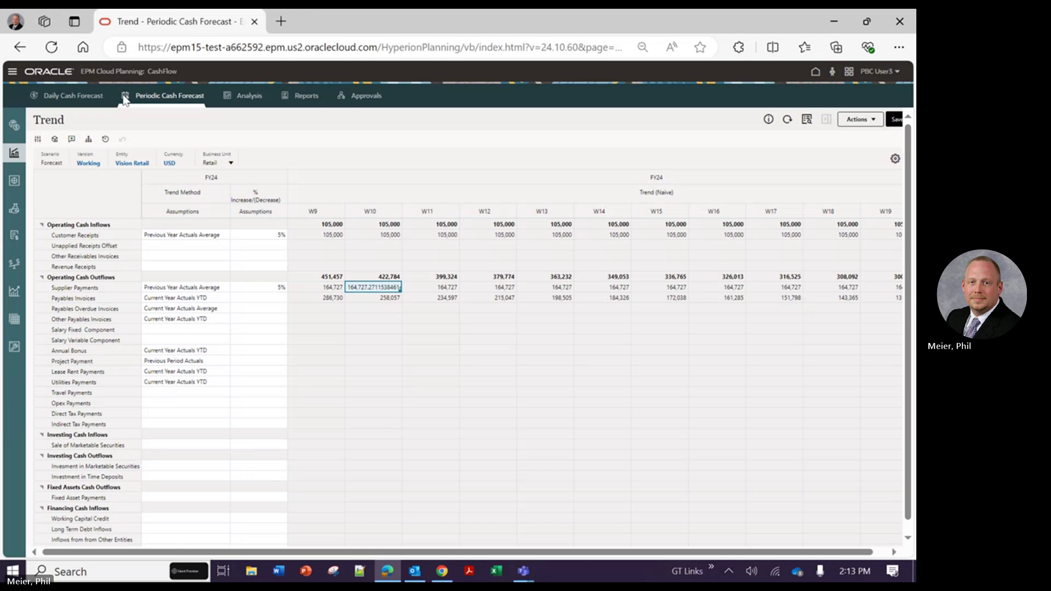
Return to the periodic Rolling Forecast and review its Cash from Investing Activities and Cash from Financing Activities forms.
{"action": "left_click", "coordinate": [13, 127]}
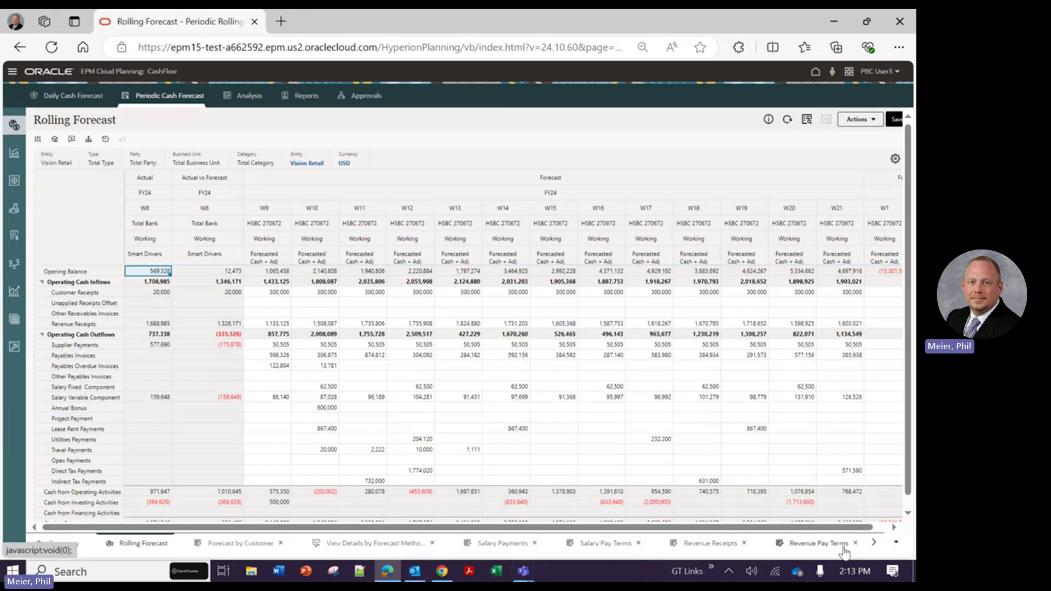
{"action": "left_click", "coordinate": [874, 542]}
{"action": "left_click", "coordinate": [876, 544]}
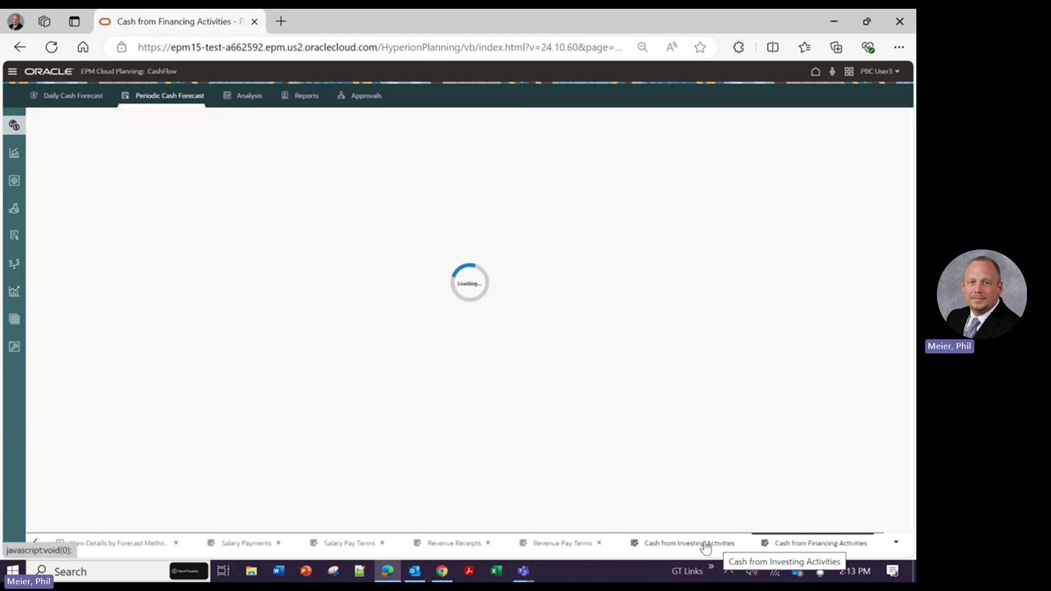
{"action": "left_click", "coordinate": [690, 544]}
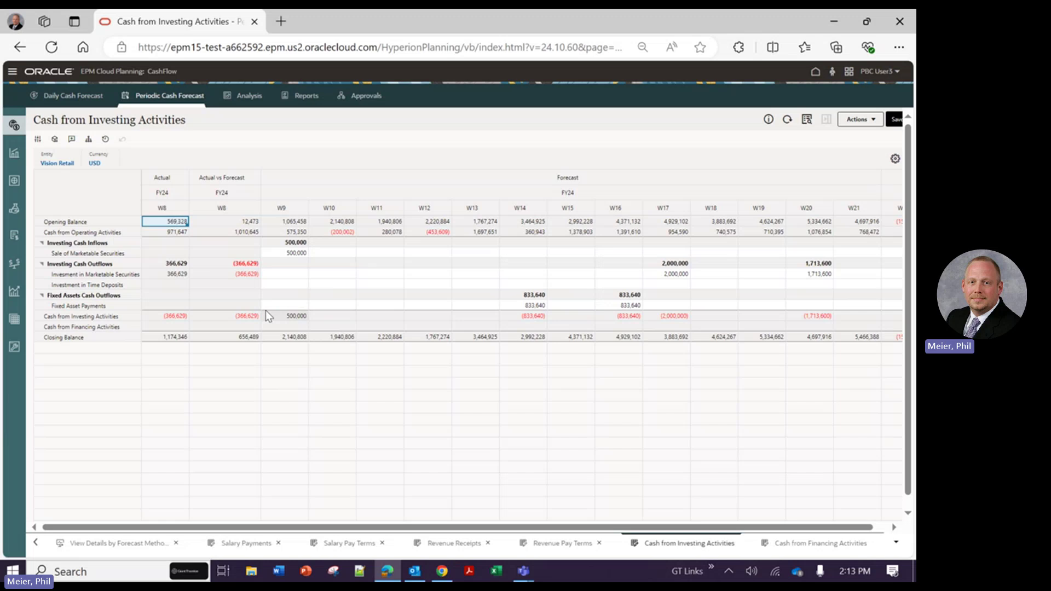
{"action": "left_click", "coordinate": [812, 544]}
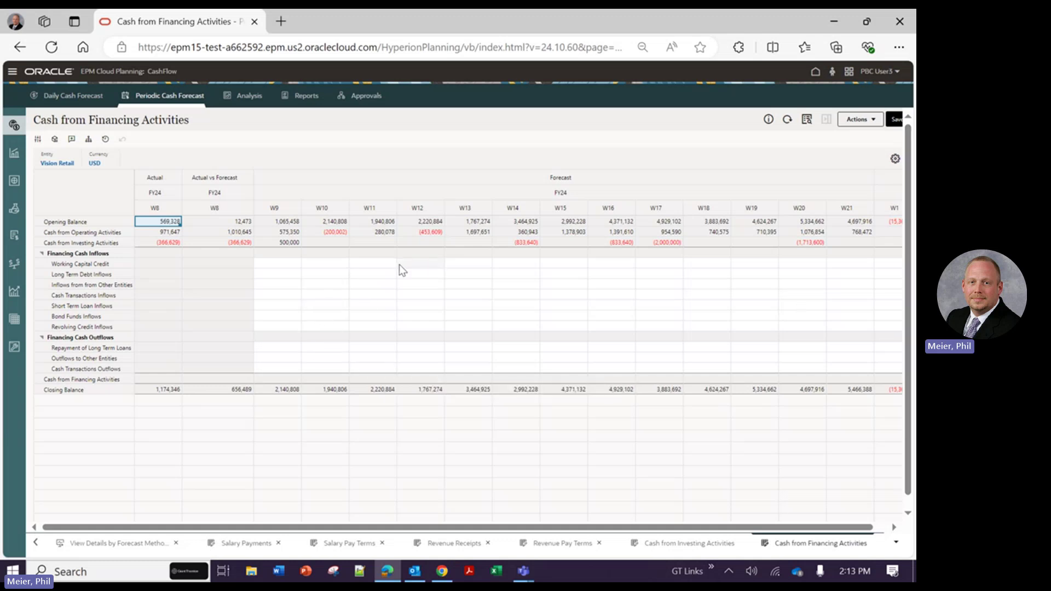
Examine the preferred methods for Salary Variable Component and Working Capital Credit in Set Forecast Method, and view the Daily Overview analysis dashboard.
{"action": "left_click", "coordinate": [13, 353]}
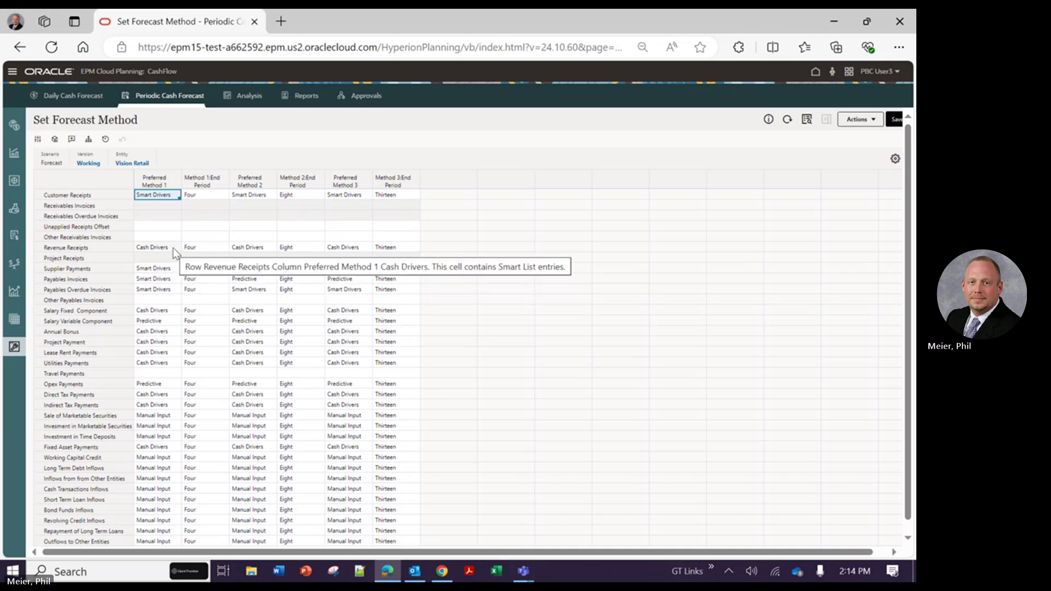
{"action": "left_click", "coordinate": [173, 323]}
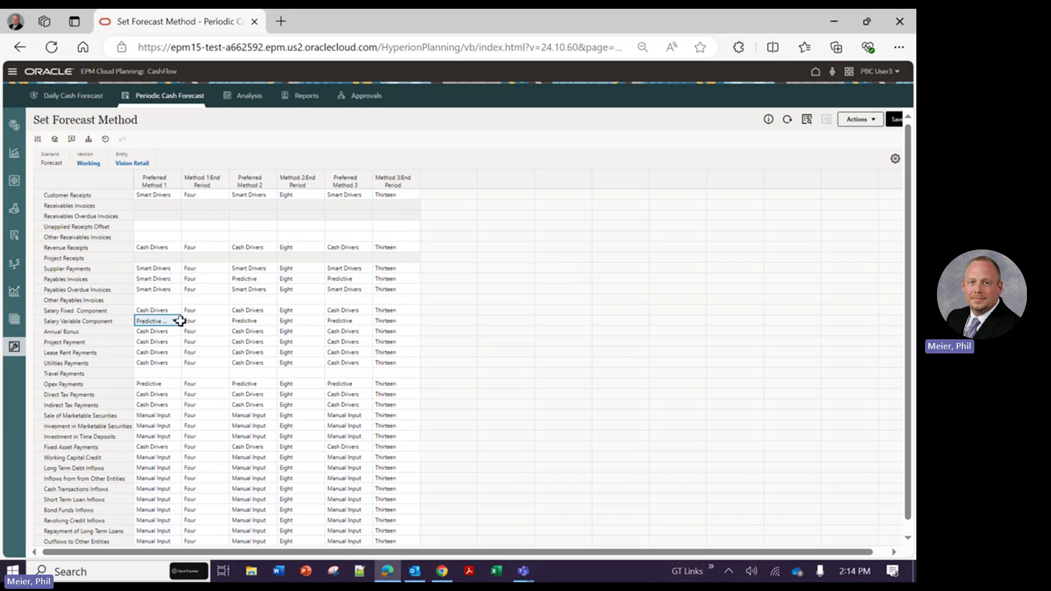
{"action": "left_click", "coordinate": [166, 461]}
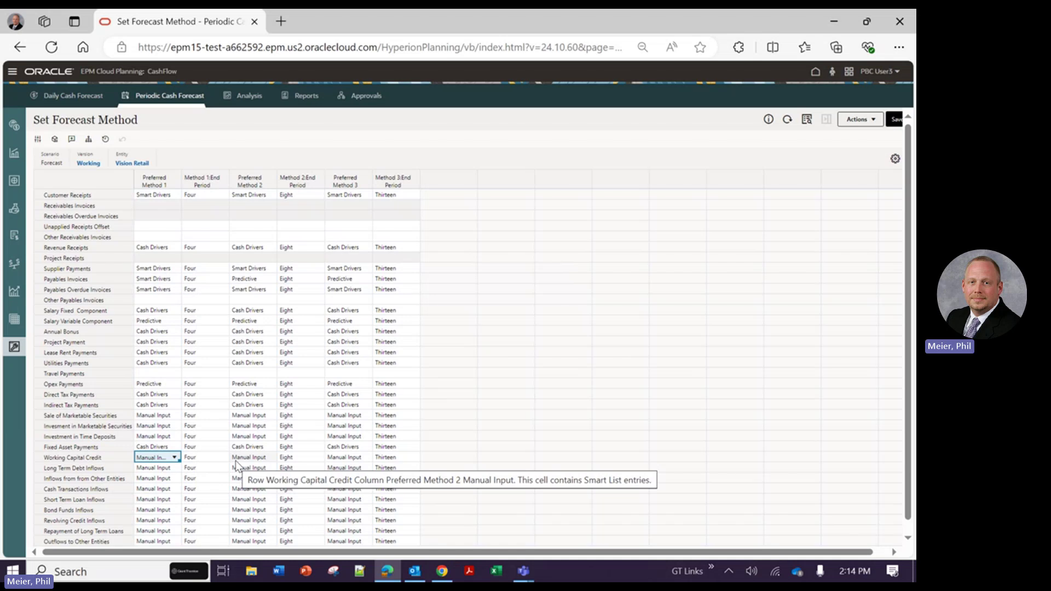
{"action": "left_click", "coordinate": [249, 98]}
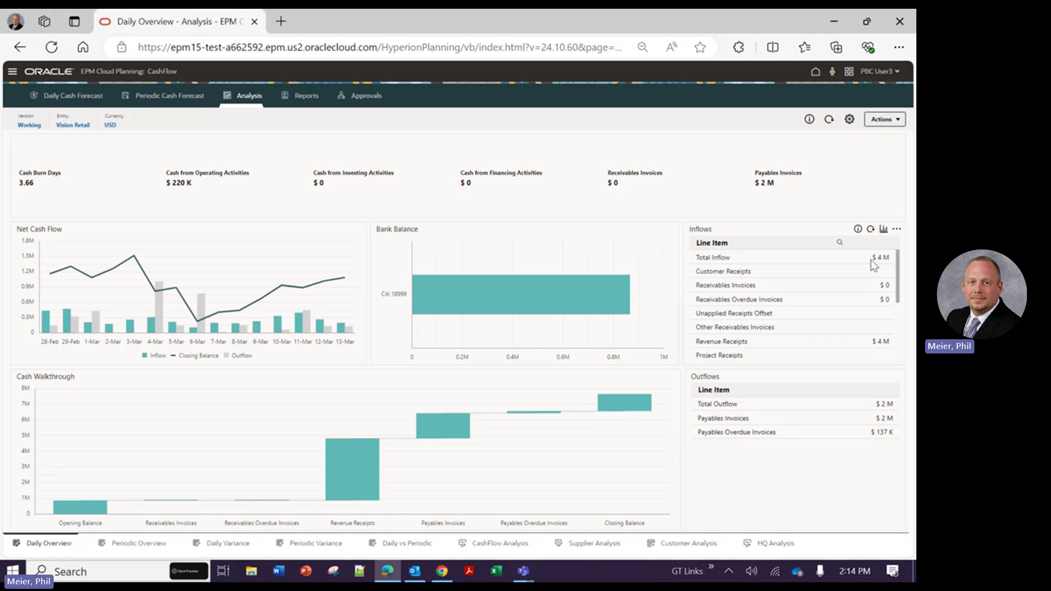
Open the Weekly Cash Forecast Report, read it through to the closing balance, close it and return to the home page.
{"action": "left_click", "coordinate": [314, 101]}
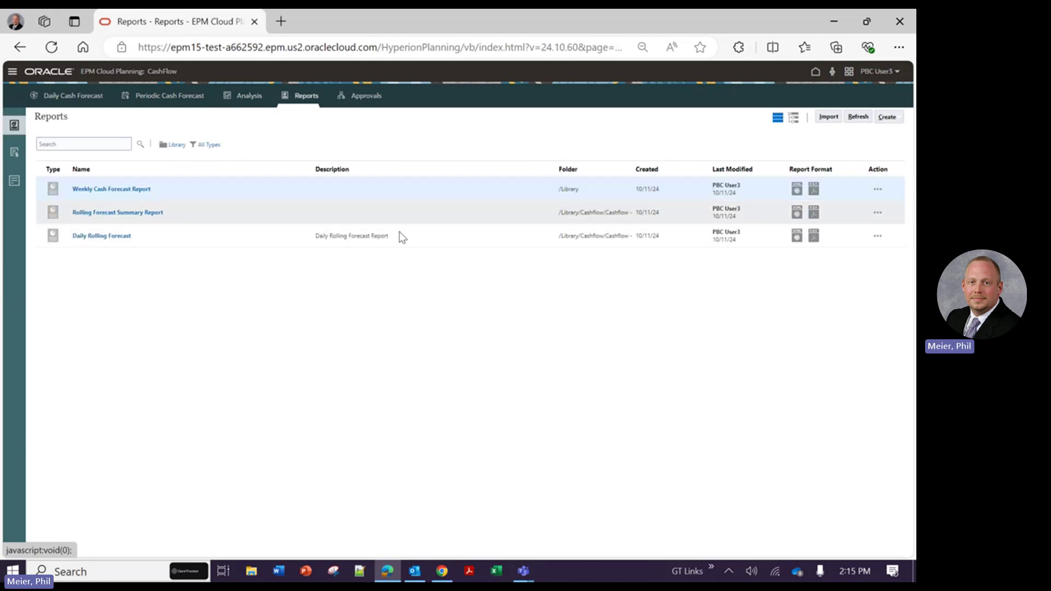
{"action": "left_click", "coordinate": [135, 192]}
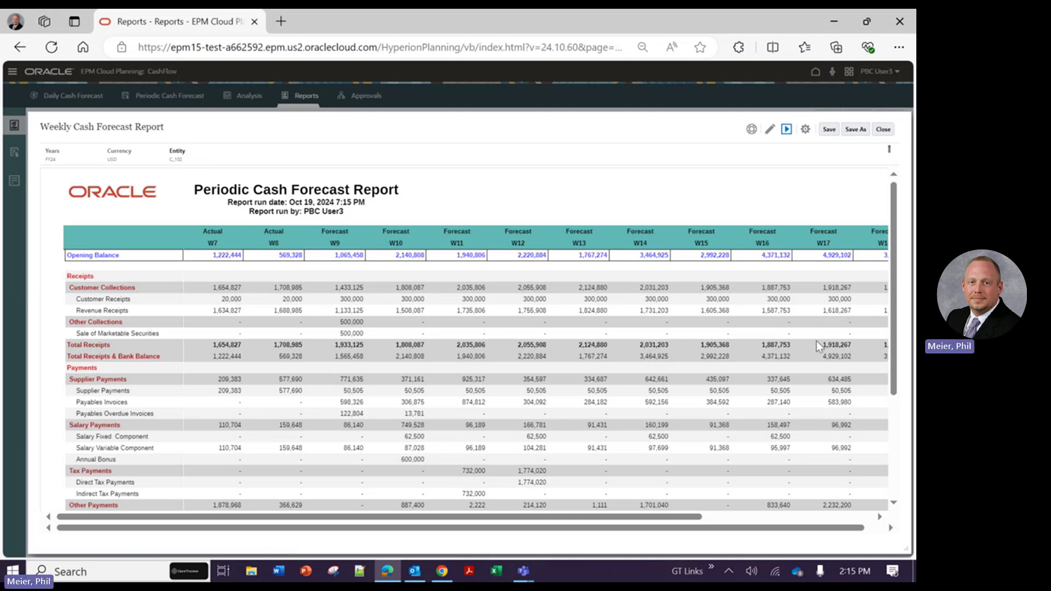
{"action": "left_click_drag", "start_coordinate": [891, 352], "coordinate": [876, 474]}
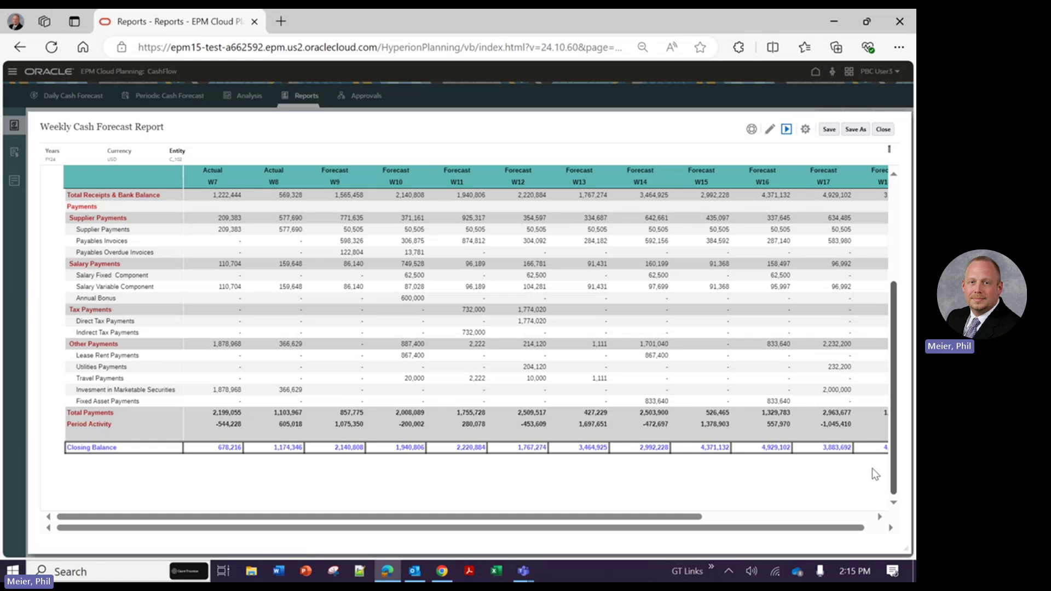
{"action": "scroll", "coordinate": [872, 468], "scroll_direction": "up", "scroll_amount": 5}
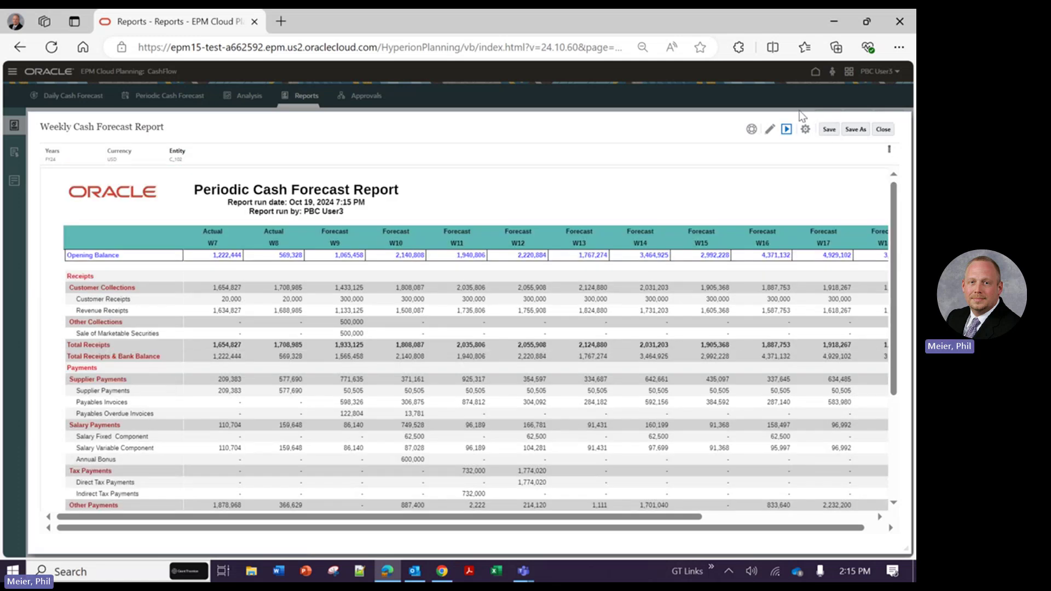
{"action": "left_click", "coordinate": [882, 129]}
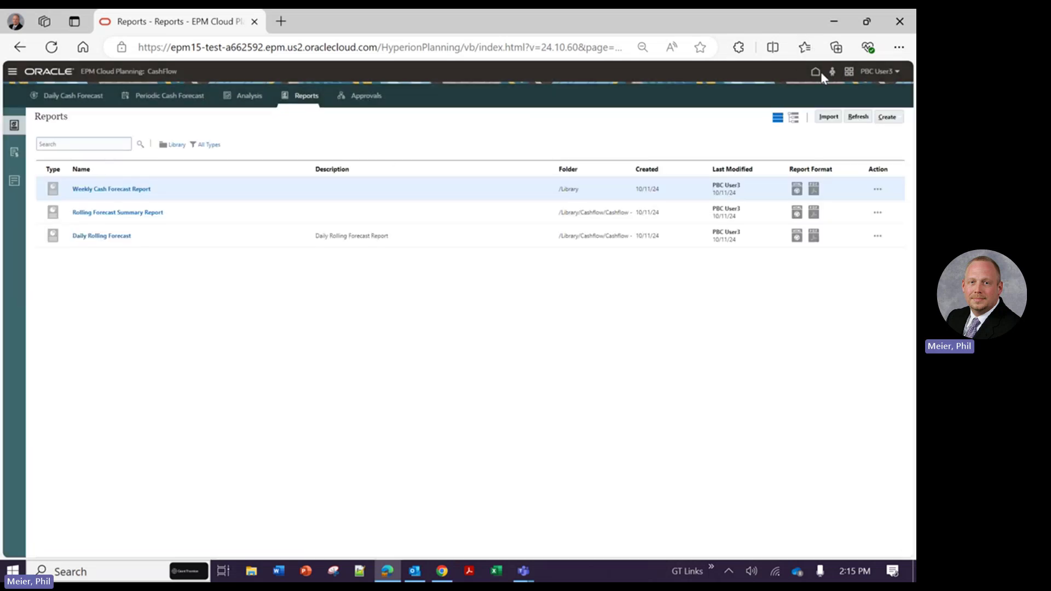
{"action": "left_click", "coordinate": [815, 71]}
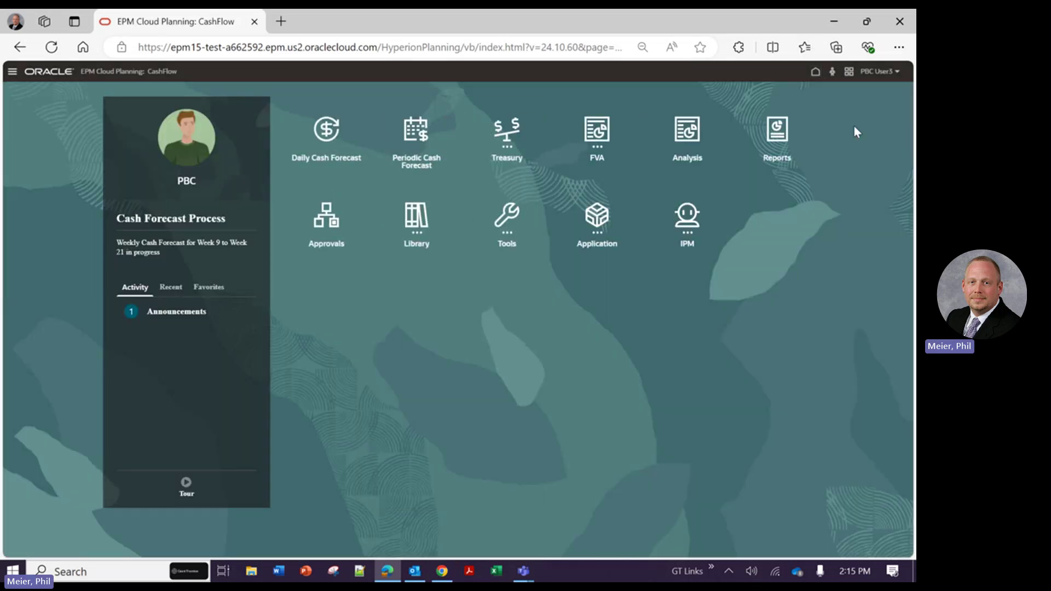